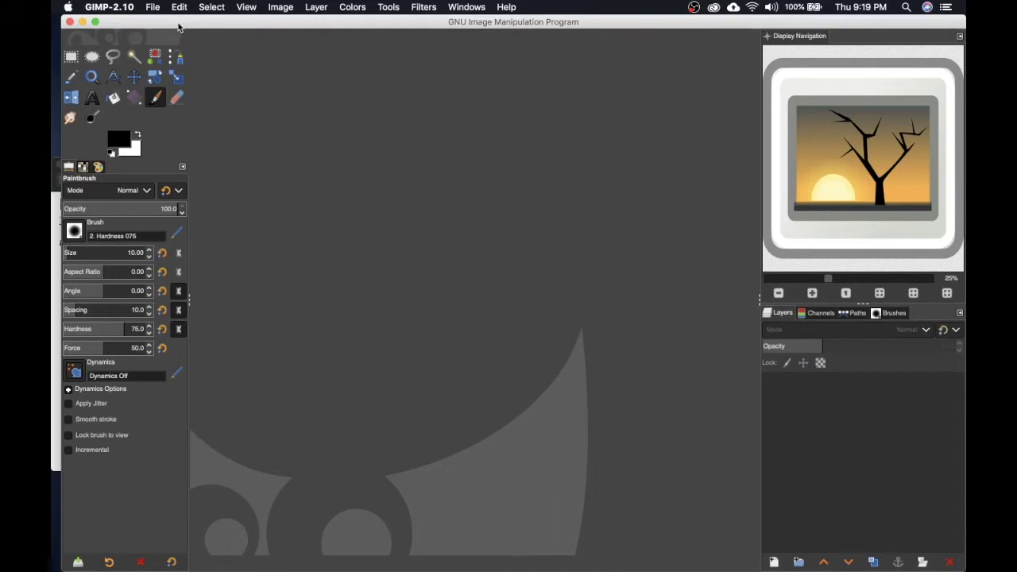
Start a new 2800 × 2800 pixel image, keeping pixels as the unit, and bring up the Roll20 map-size guide
left_click(152, 7)
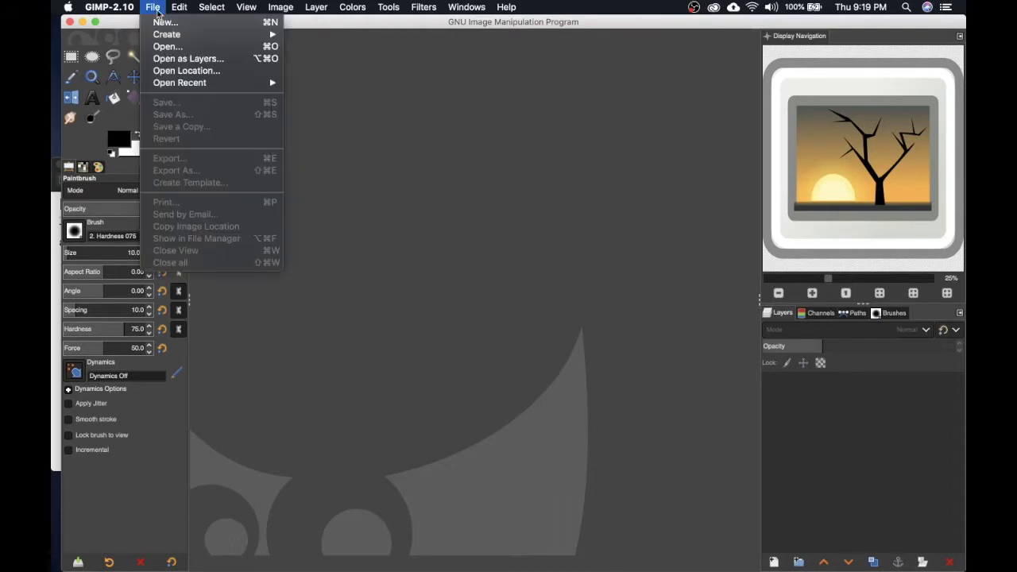
left_click(163, 22)
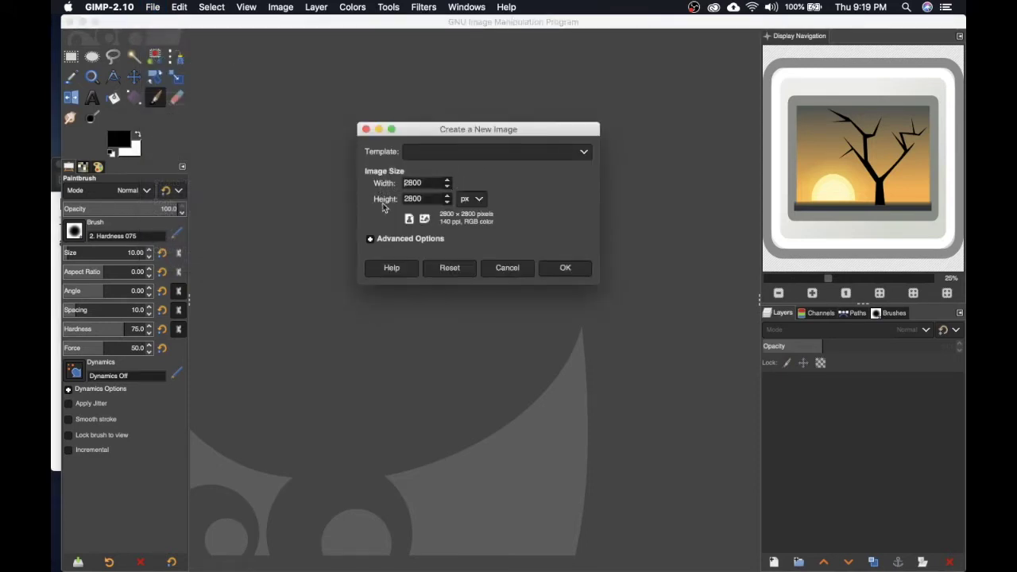
left_click(479, 199)
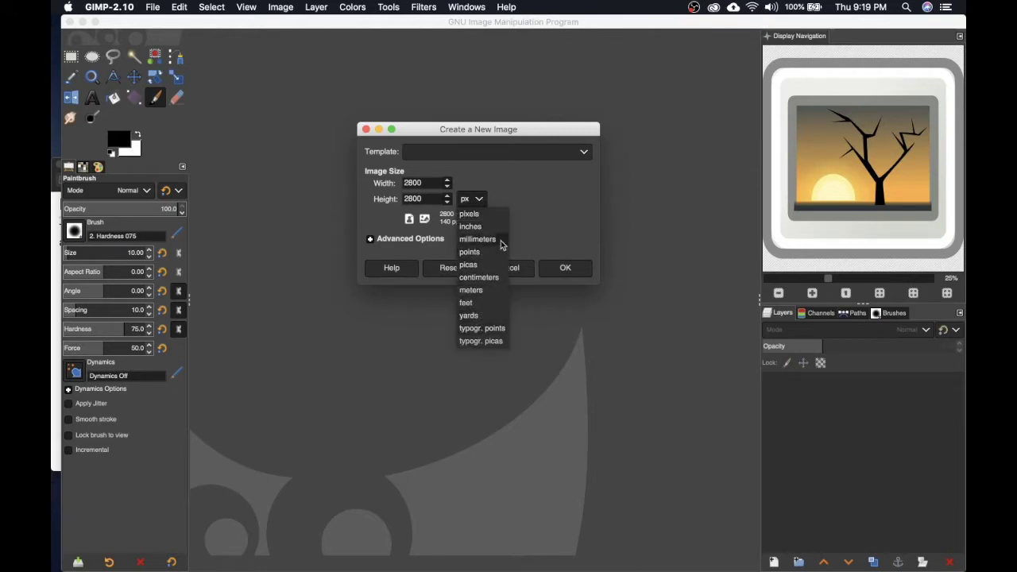
left_click(519, 193)
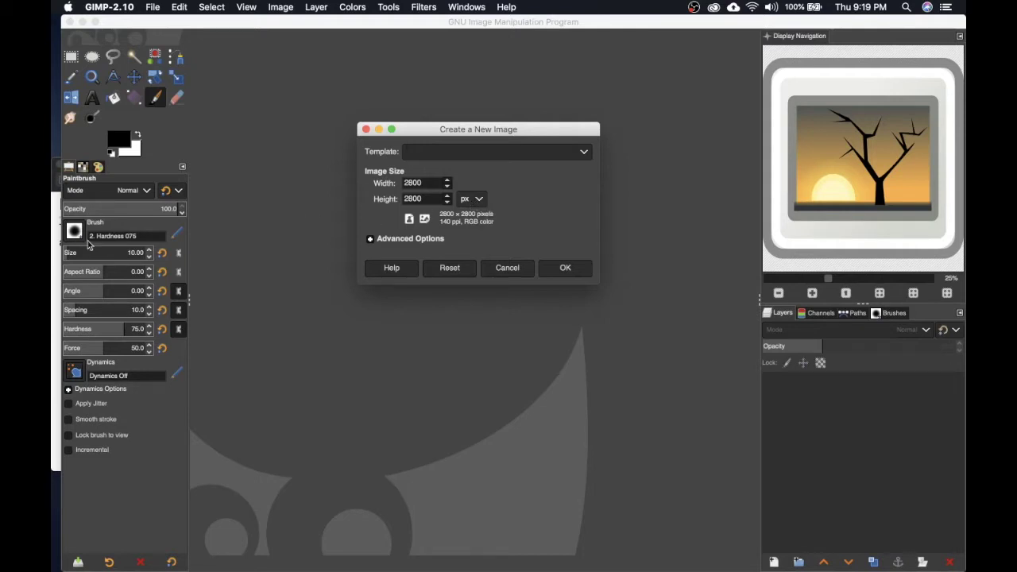
left_click(53, 273)
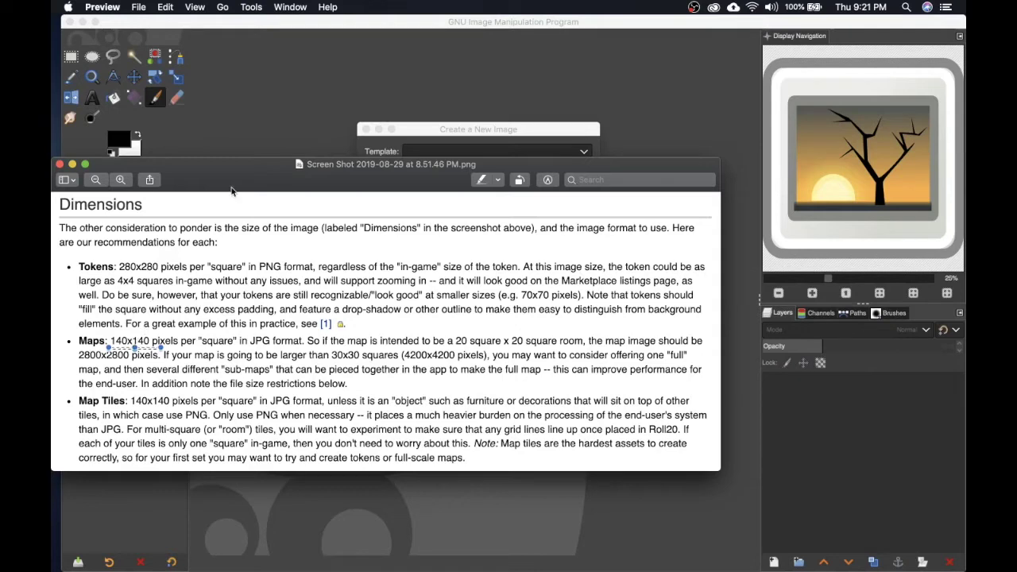
Shrink the GIMP window and get back to its Create a New Image dialog at 2800 × 2800
left_click(257, 81)
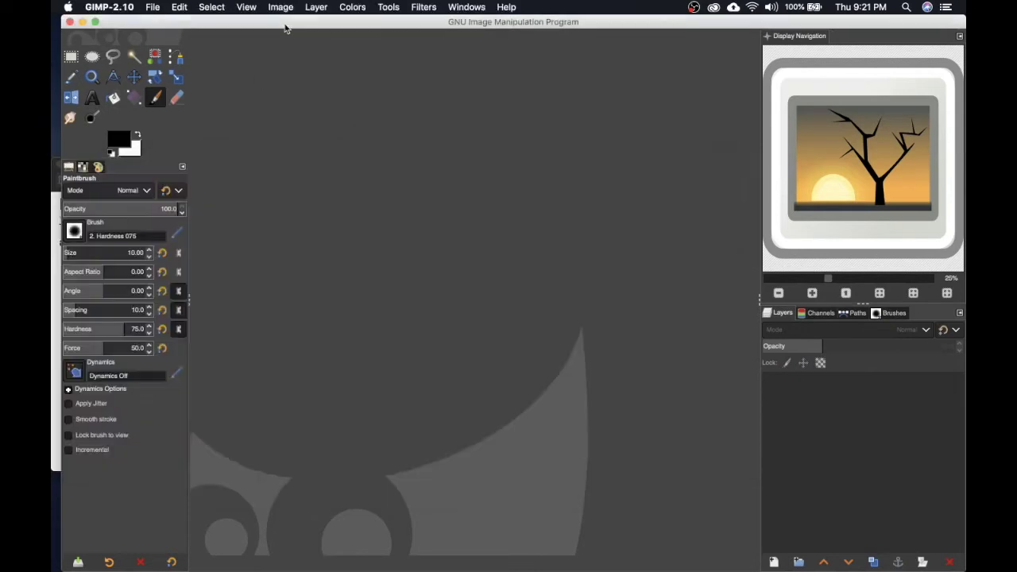
left_click_drag(62, 40, 52, 40)
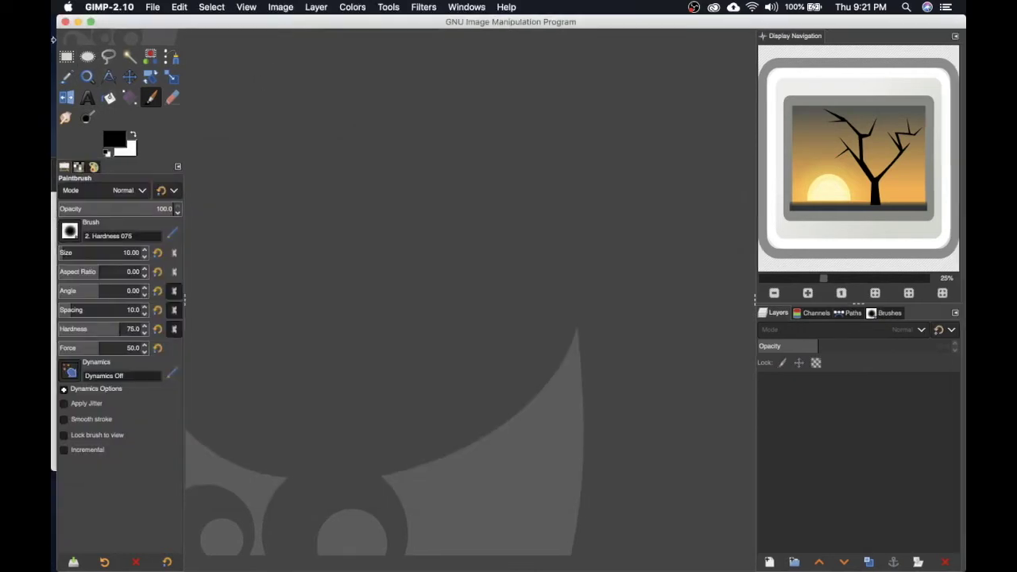
key("ctrl+Up")
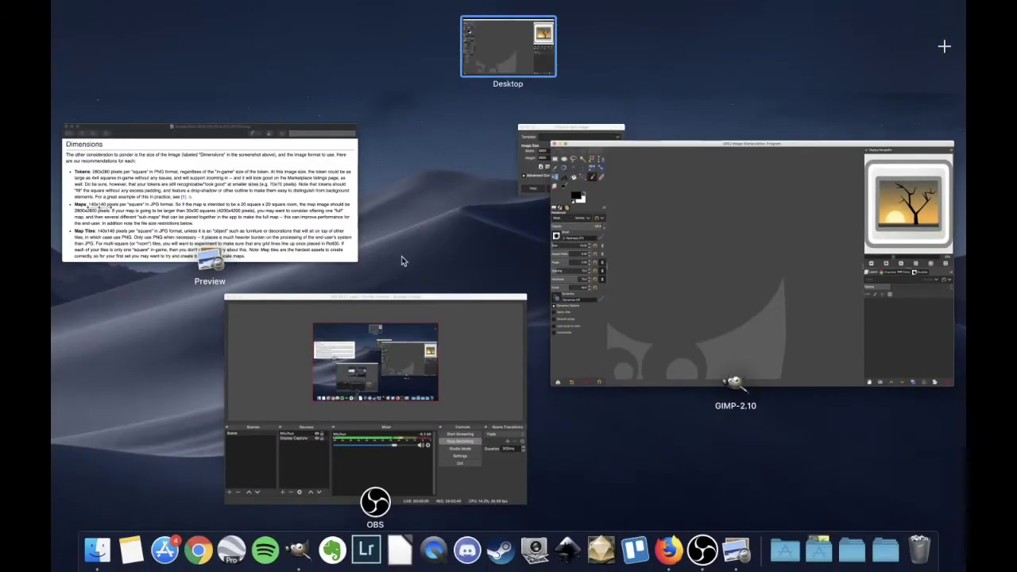
left_click(527, 170)
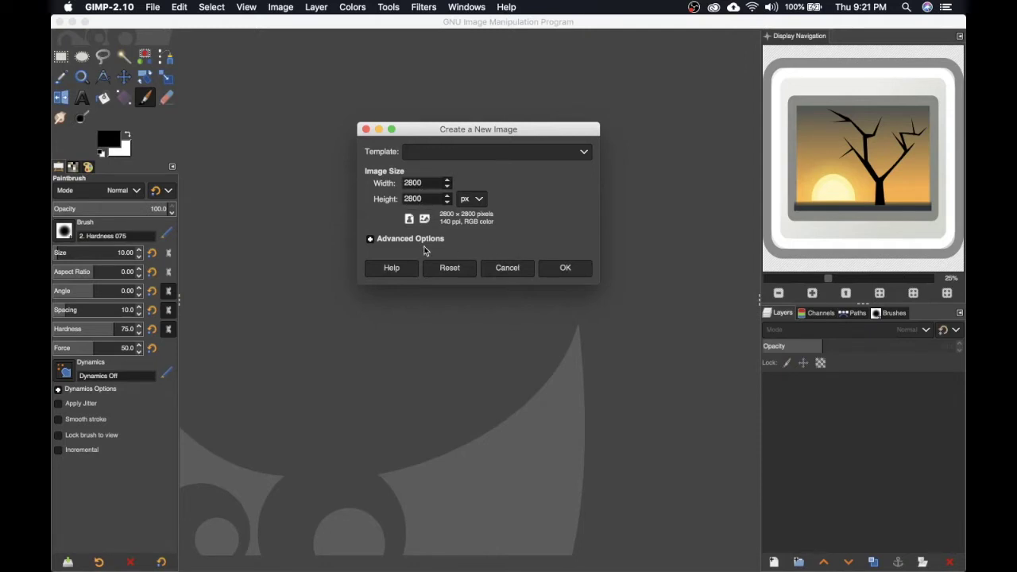
Show the advanced options (140 ppi, RGB, 8-bit, background fill) and create the 2800 × 2800 image
left_click(370, 239)
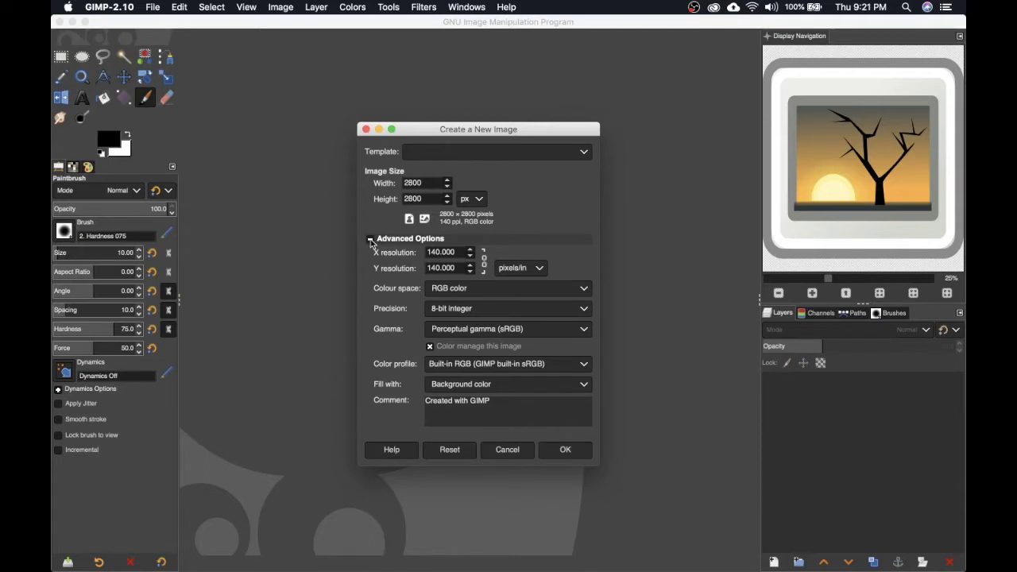
left_click(370, 240)
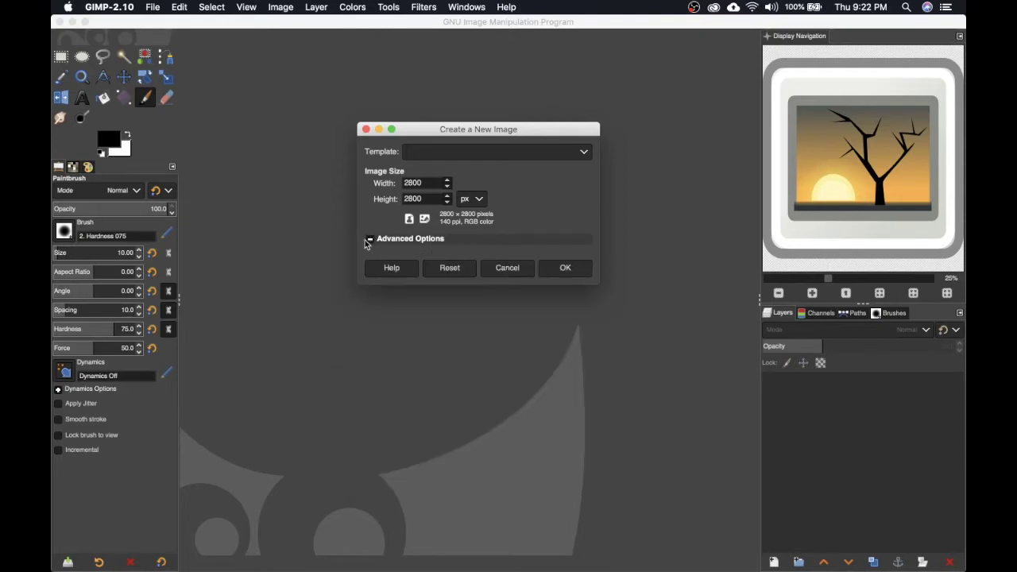
left_click(369, 240)
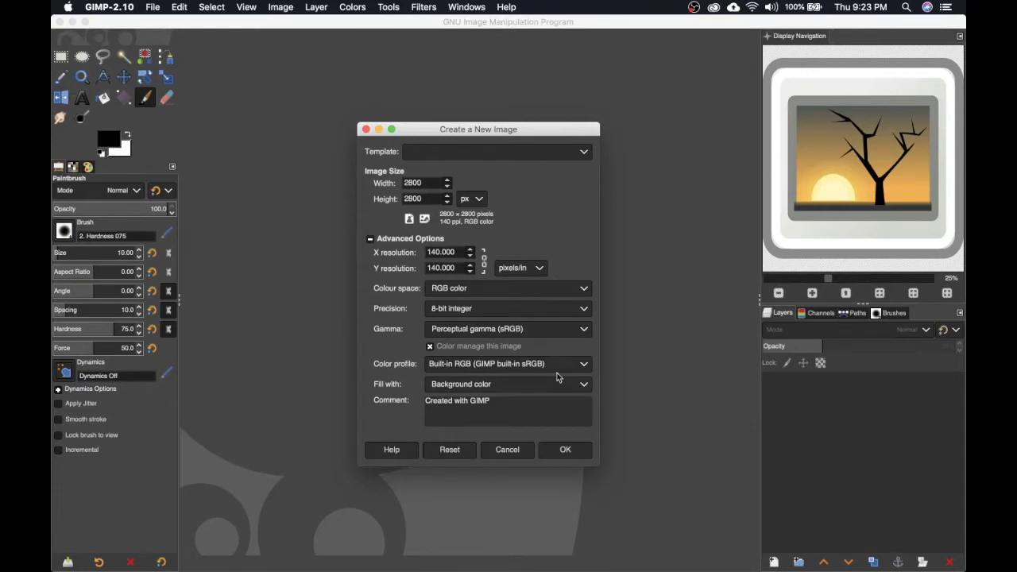
left_click(569, 451)
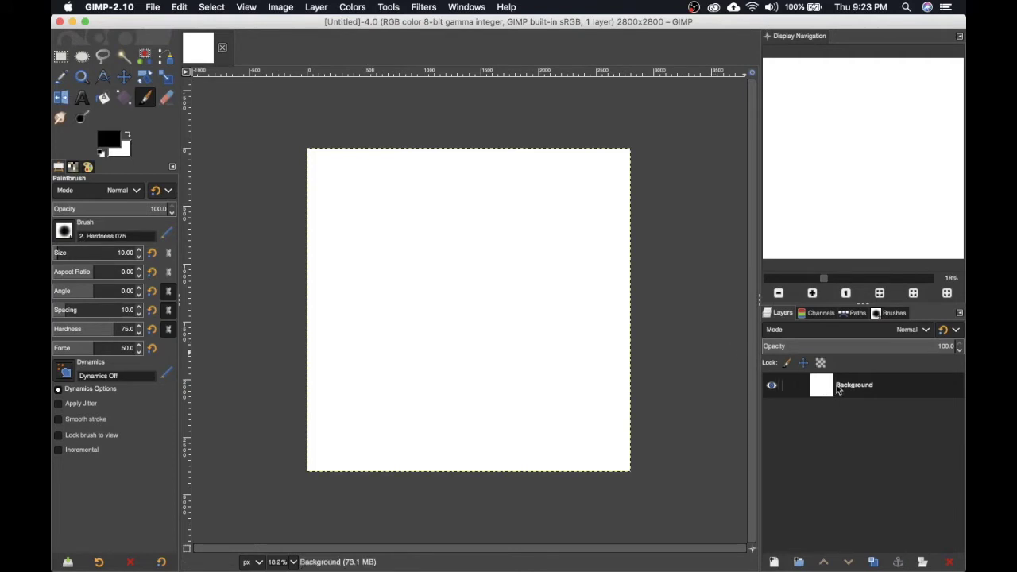
Hide the Background layer, then make it visible again
left_click(772, 386)
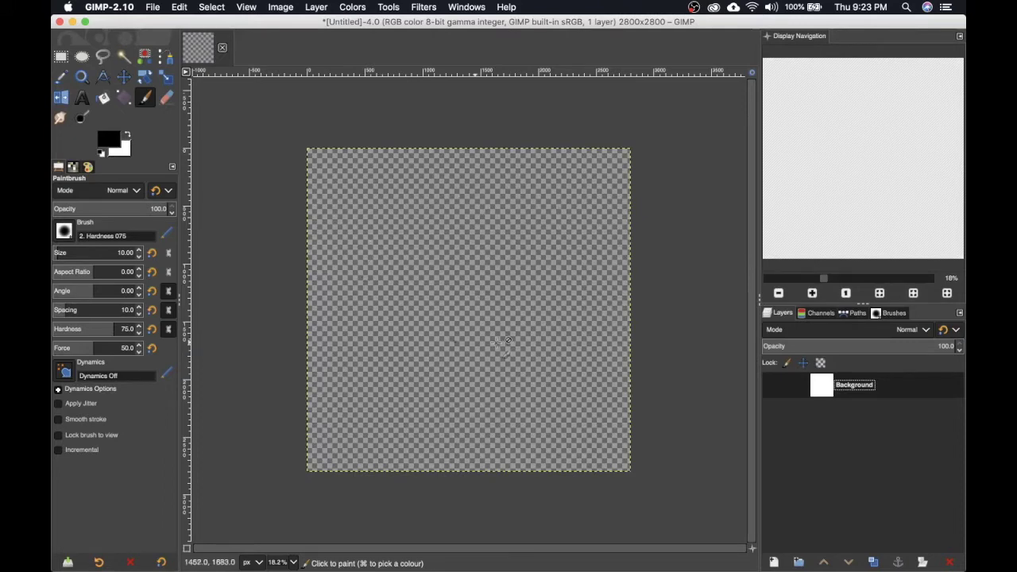
left_click(775, 386)
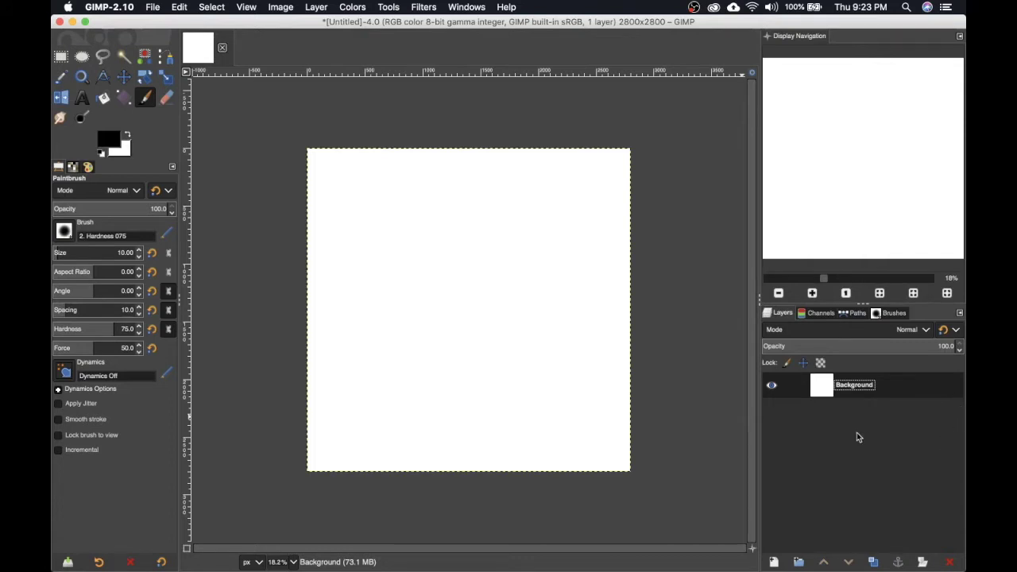
Toggle the Background layer's visibility several times, ending with the white layer visible
left_click(772, 386)
left_click(772, 387)
left_click(773, 386)
left_click(773, 386)
left_click(772, 387)
left_click(773, 386)
left_click(773, 387)
left_click(772, 387)
left_click(773, 387)
left_click(773, 387)
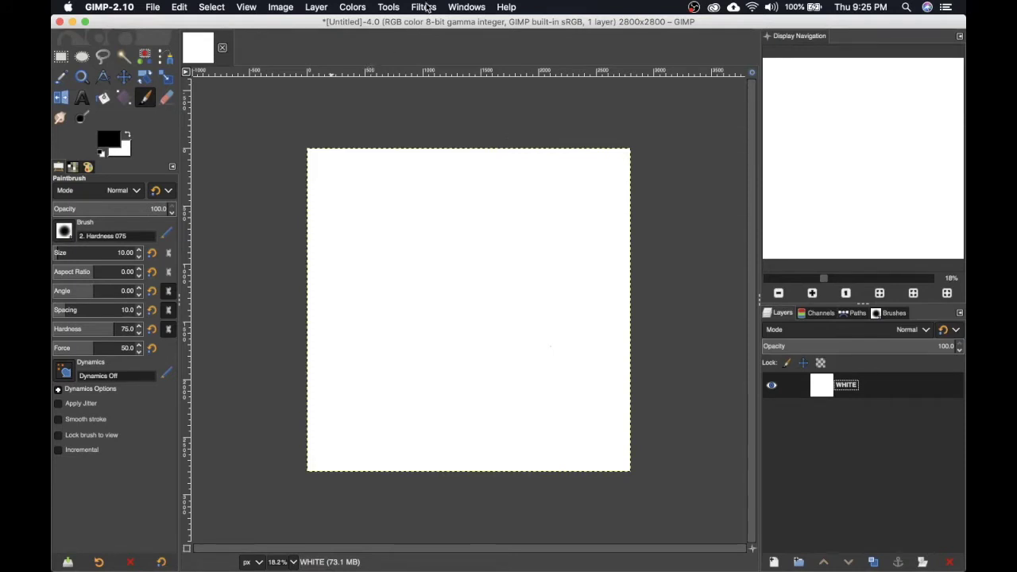
Set up a new transparent layer named Grid
left_click(315, 7)
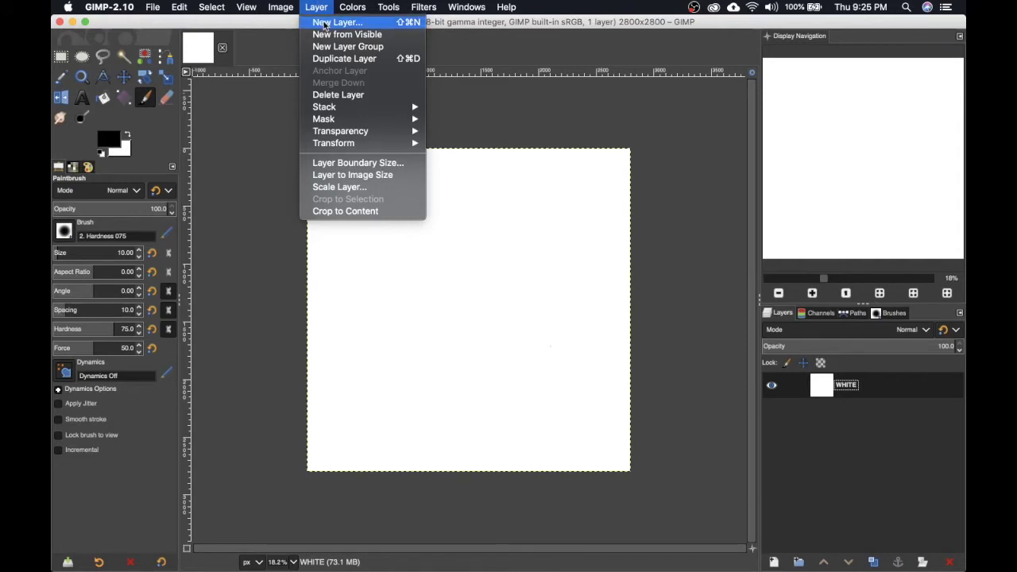
left_click(326, 24)
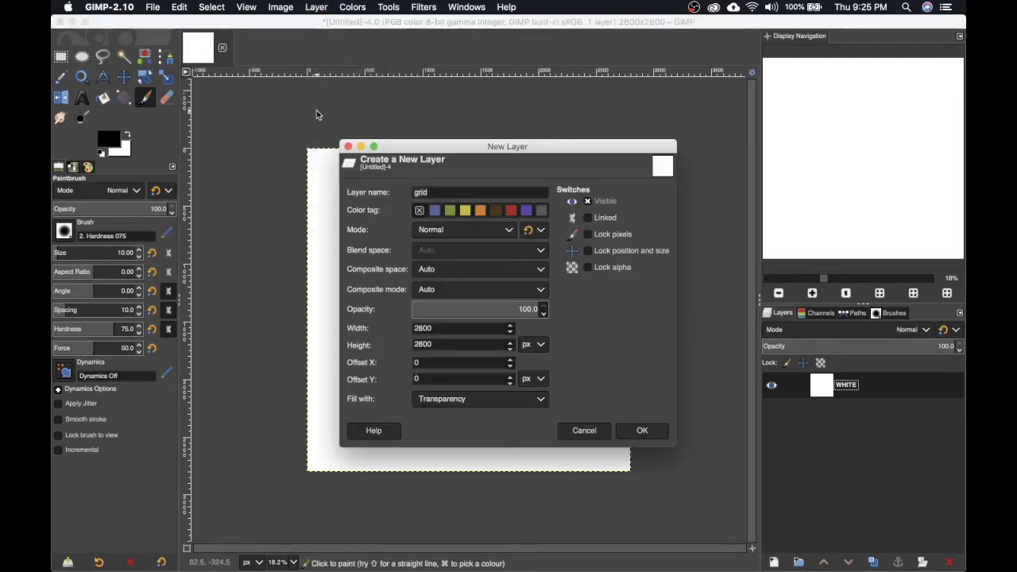
left_click_drag(494, 146, 449, 83)
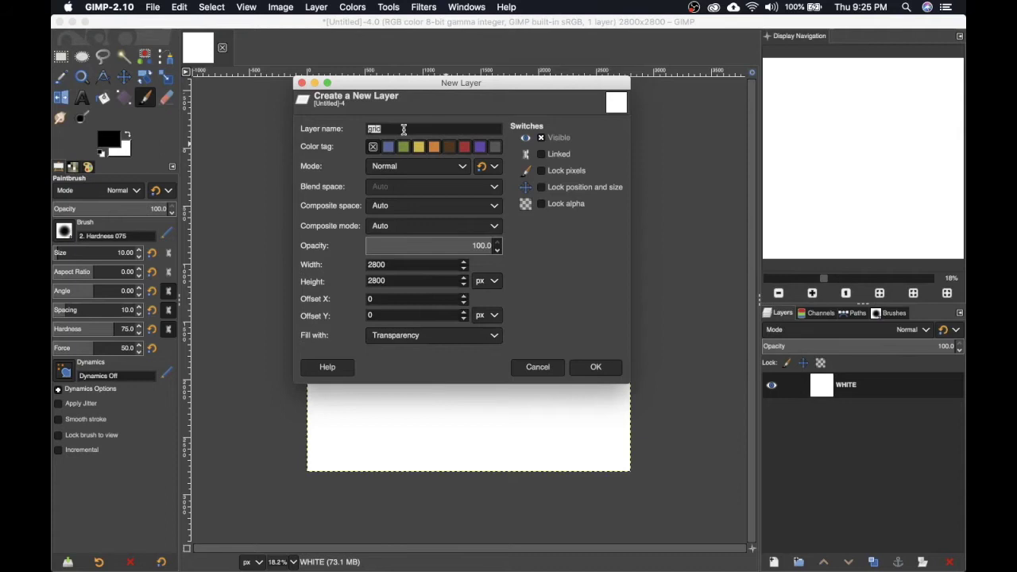
type("Grid")
Add the Grid layer and open the Render > Pattern > Grid filter
left_click(595, 367)
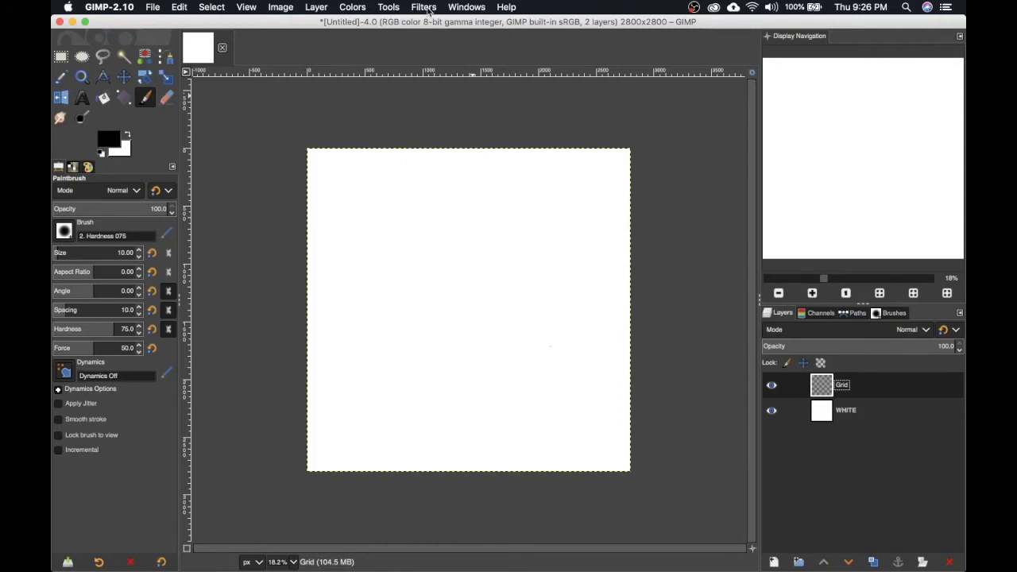
left_click(427, 8)
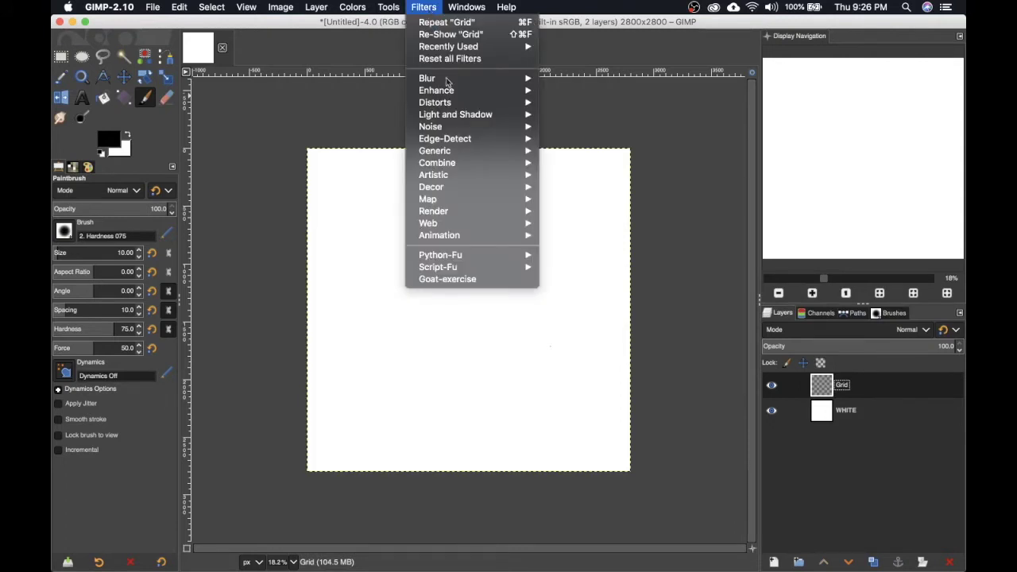
mouse_move(509, 213)
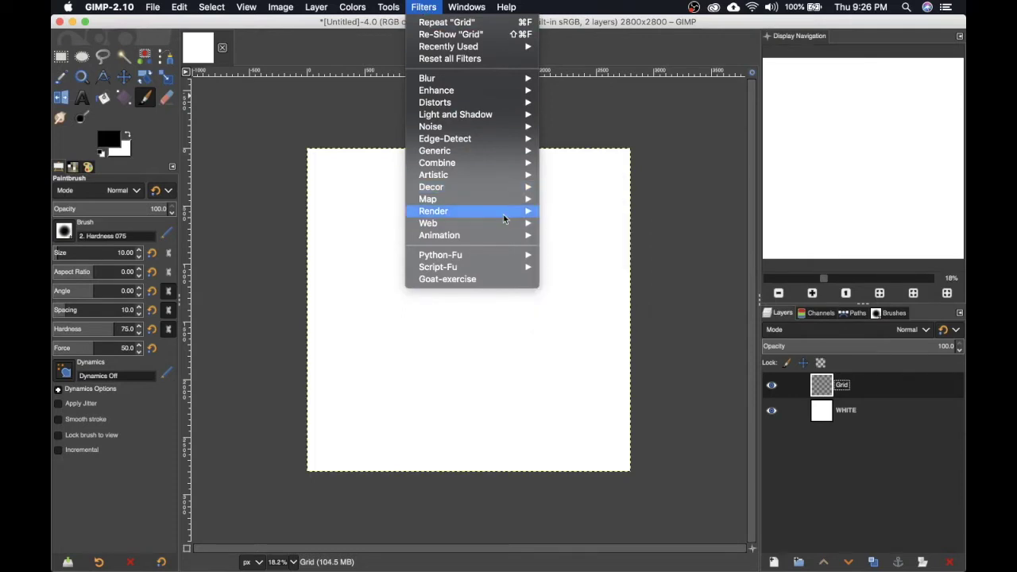
mouse_move(595, 236)
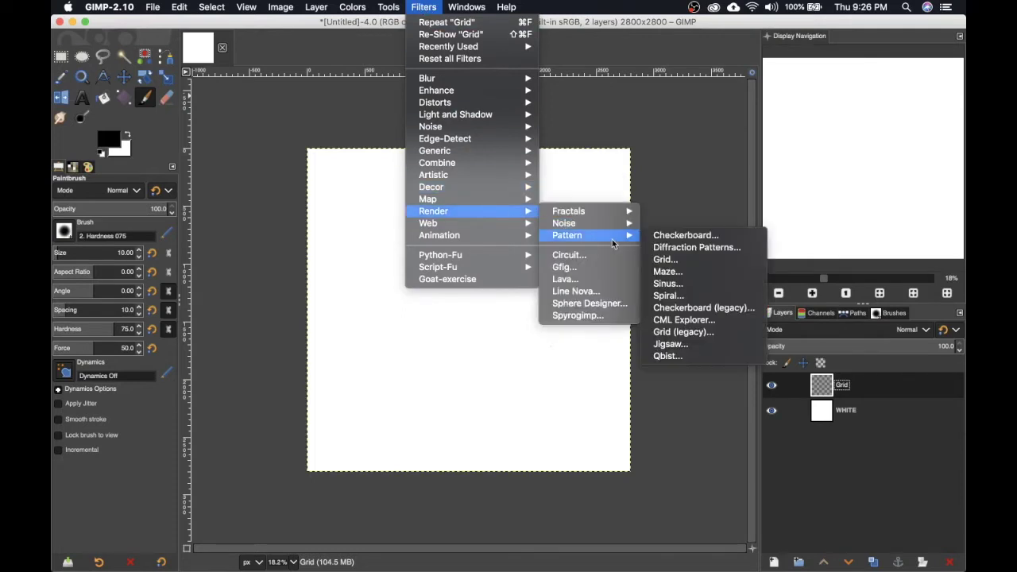
left_click(666, 257)
Apply a black grid with 140 px cells and 3 px lines to the Grid layer
mouse_move(757, 113)
left_mouse_down()
mouse_move(686, 123)
mouse_move(745, 116)
left_mouse_up()
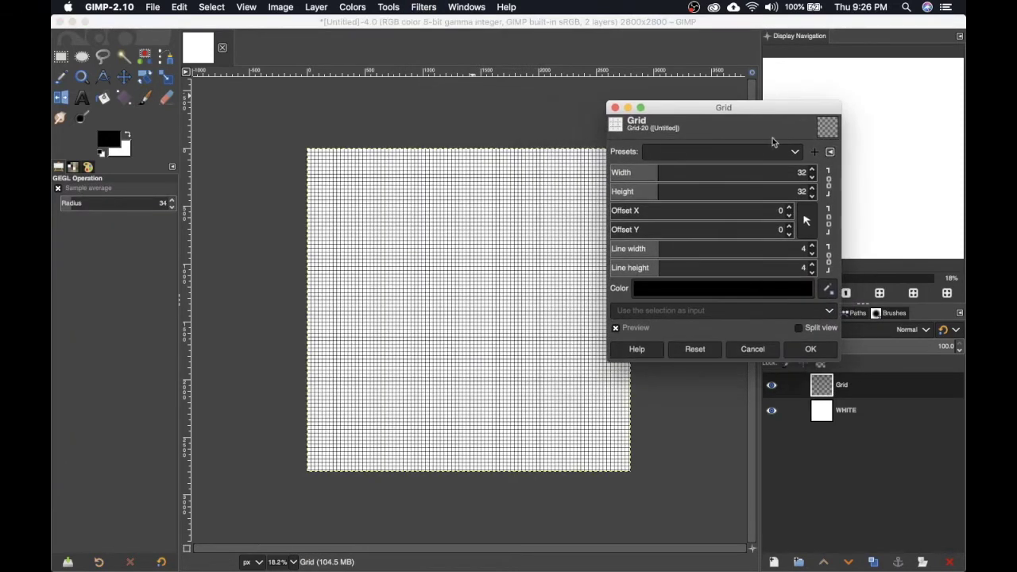
left_click(805, 173)
type("140")
key("Tab")
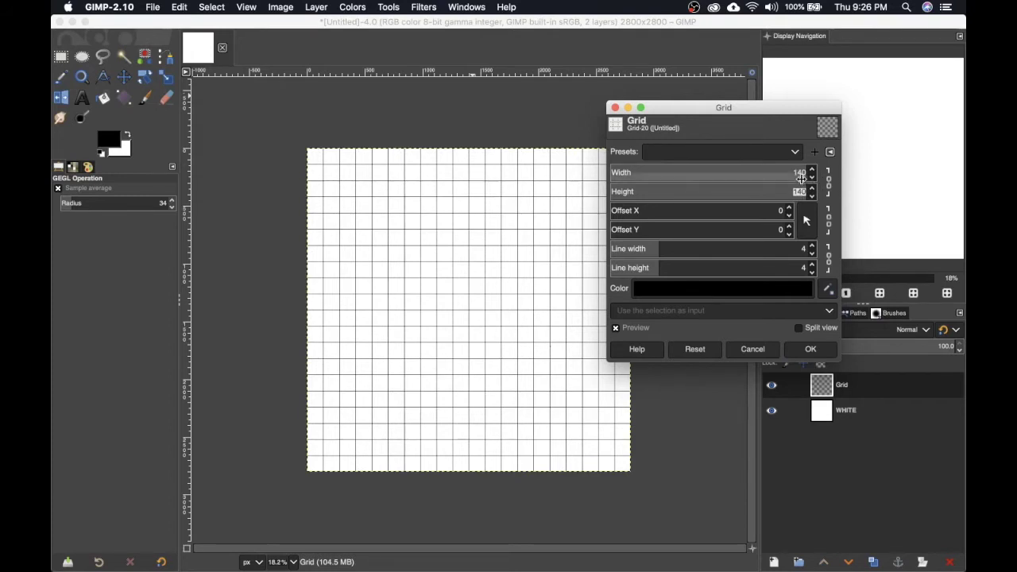
left_click(829, 186)
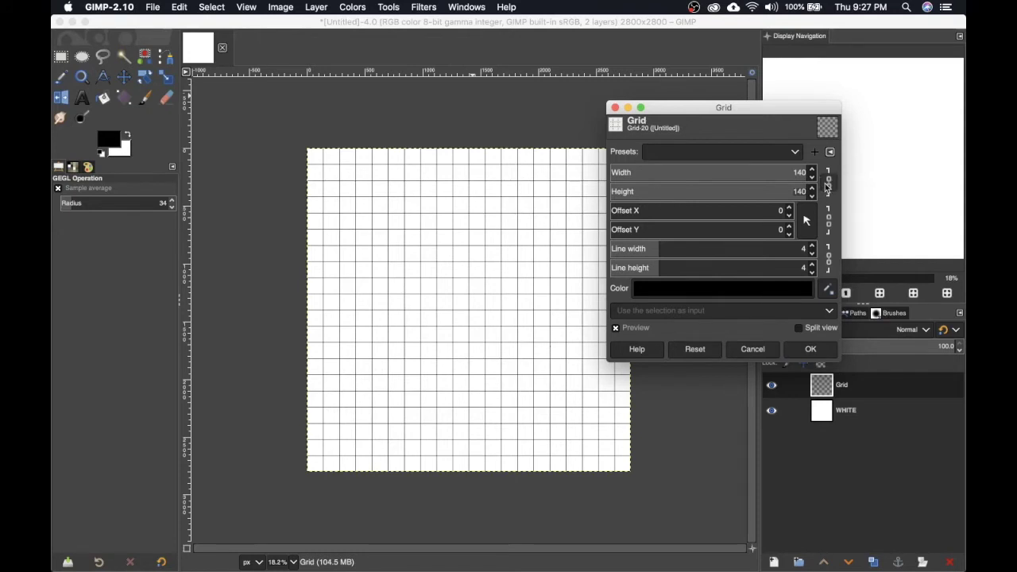
left_click_drag(718, 113, 755, 110)
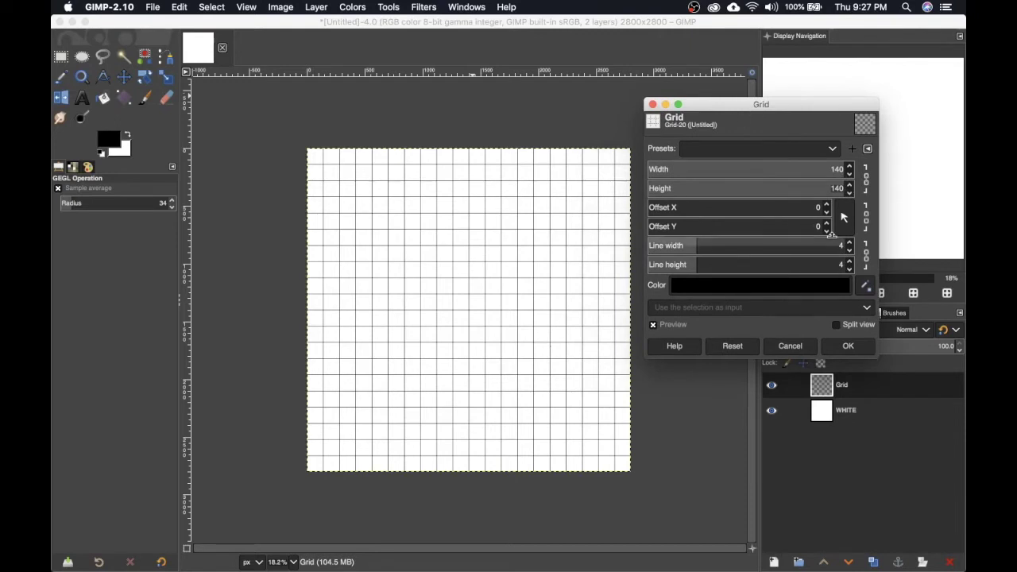
left_click(850, 251)
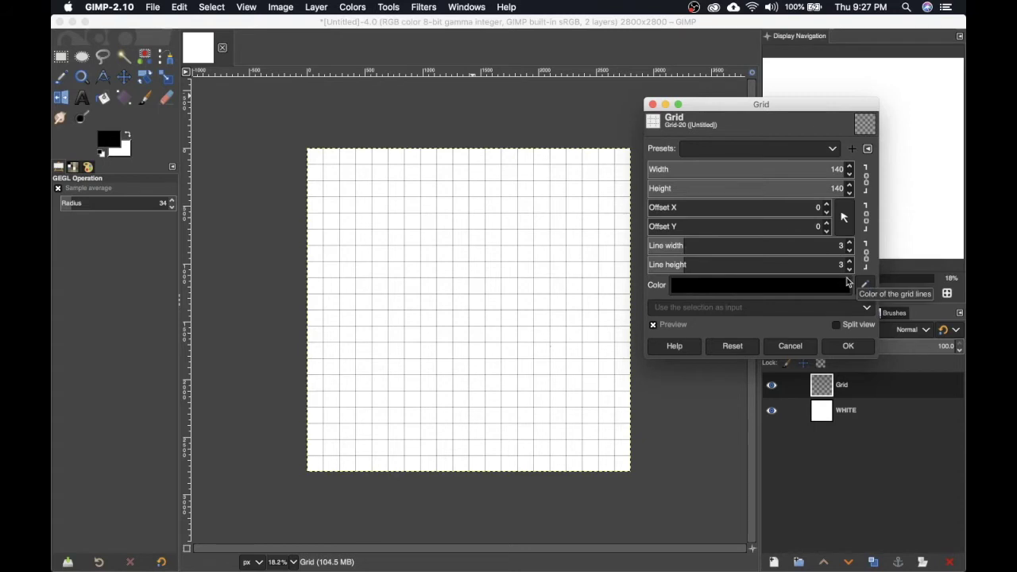
left_click(847, 349)
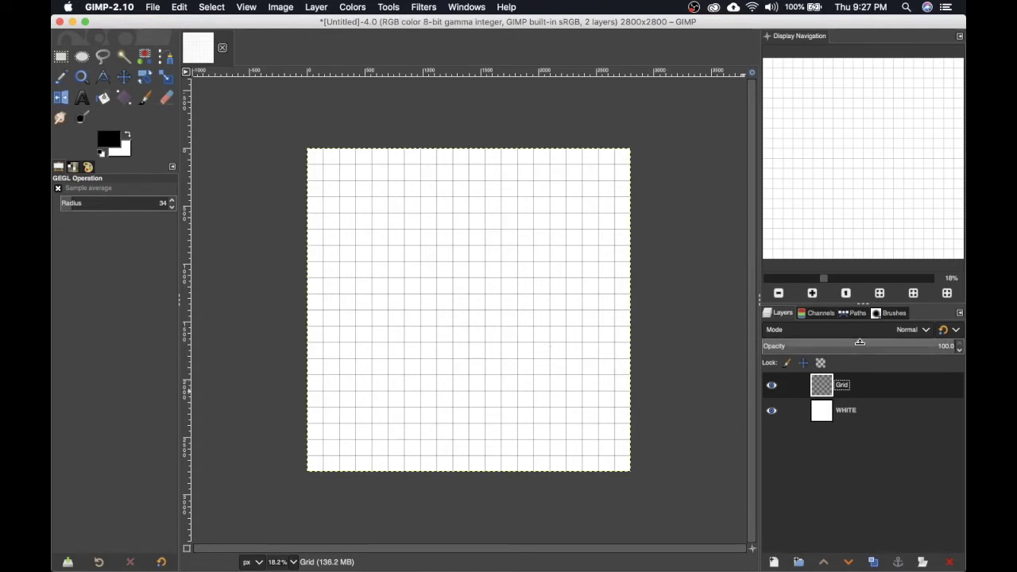
Drag the Grid layer's opacity down to fade the grid lines
left_click_drag(859, 342, 841, 341)
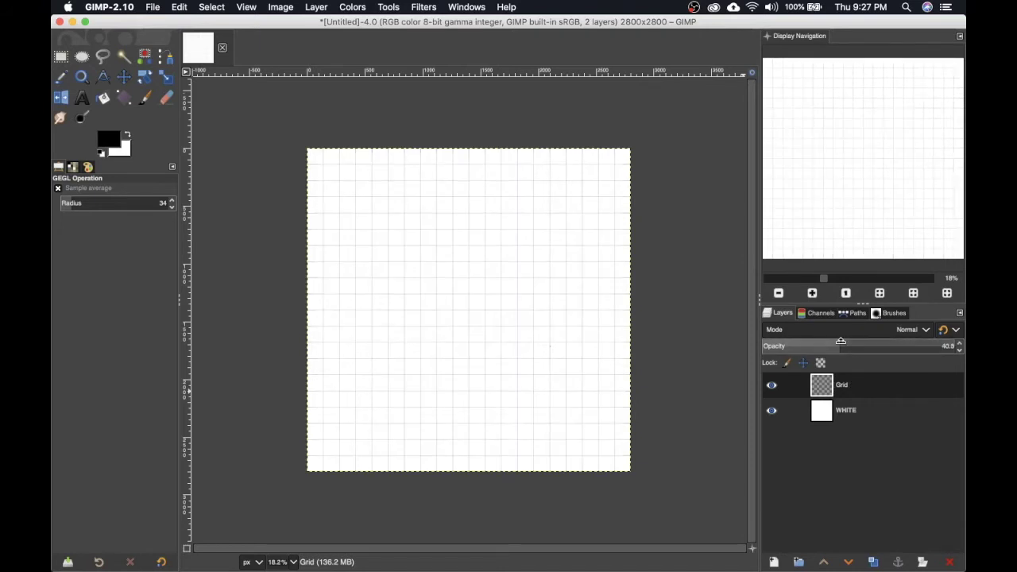
Fine-tune the Grid layer's opacity to about 40.8
left_click(841, 342)
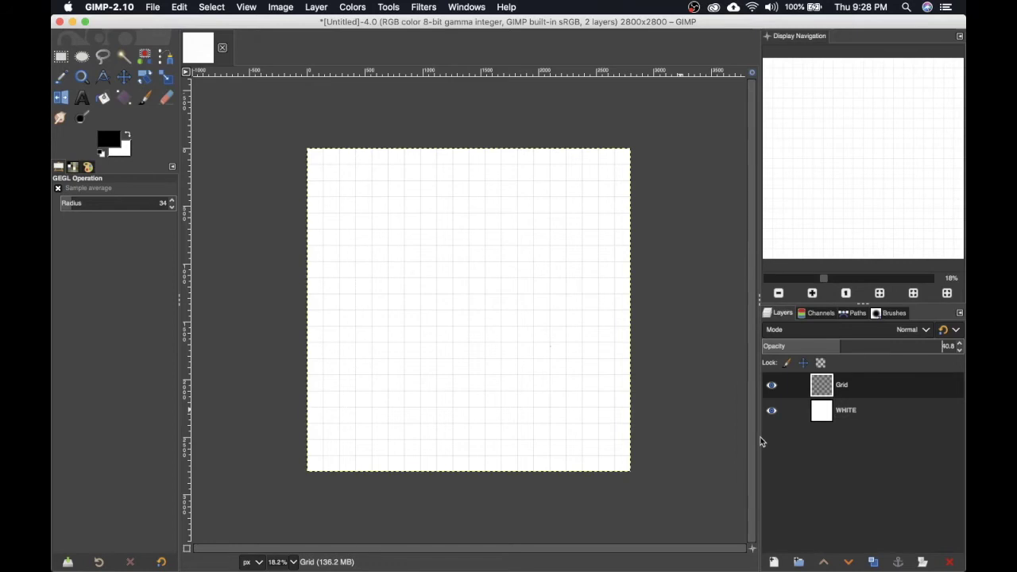
Add a transparent layer named 'Layout' above Grid, keeping its opacity at 100
key("shift+super+n")
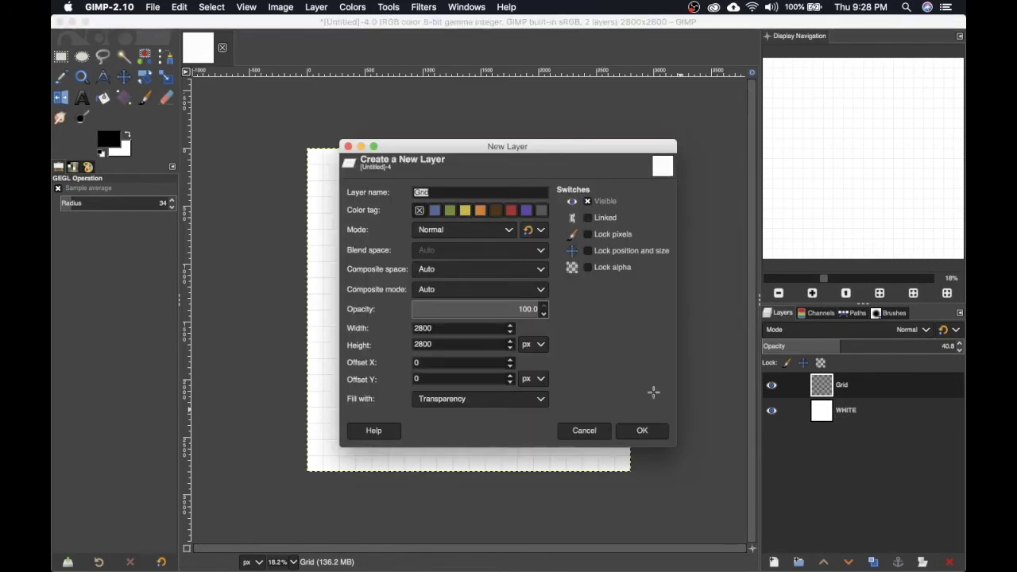
type("Layout")
left_click(643, 431)
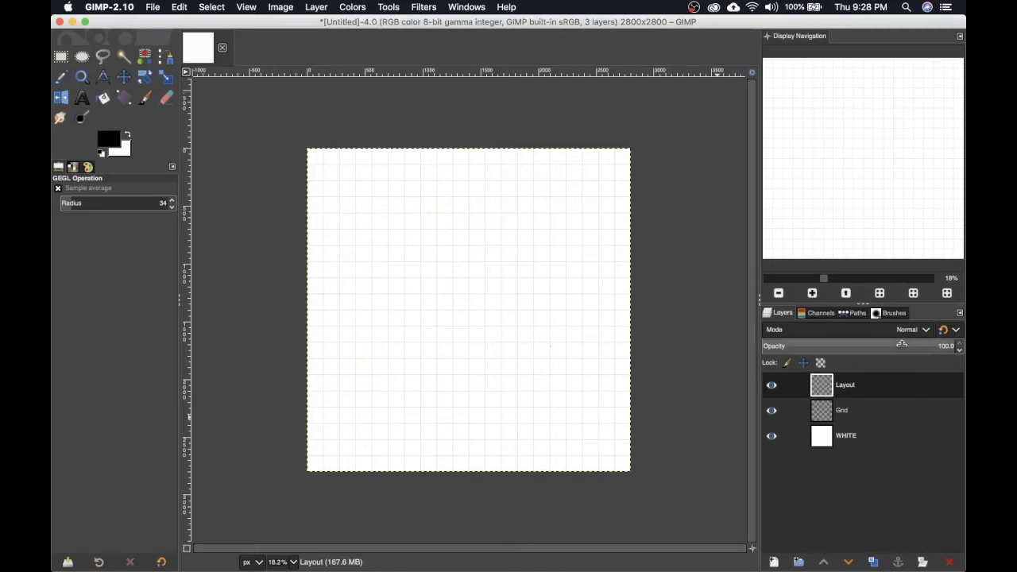
left_click(949, 348)
left_click(950, 341)
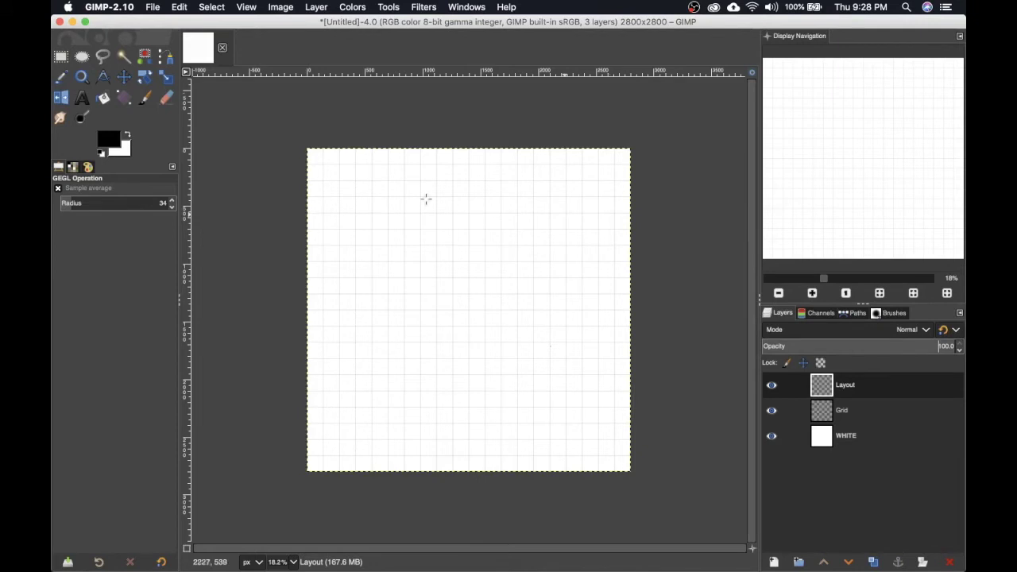
Activate the Paintbrush tool and show its brush tip list
left_click(146, 97)
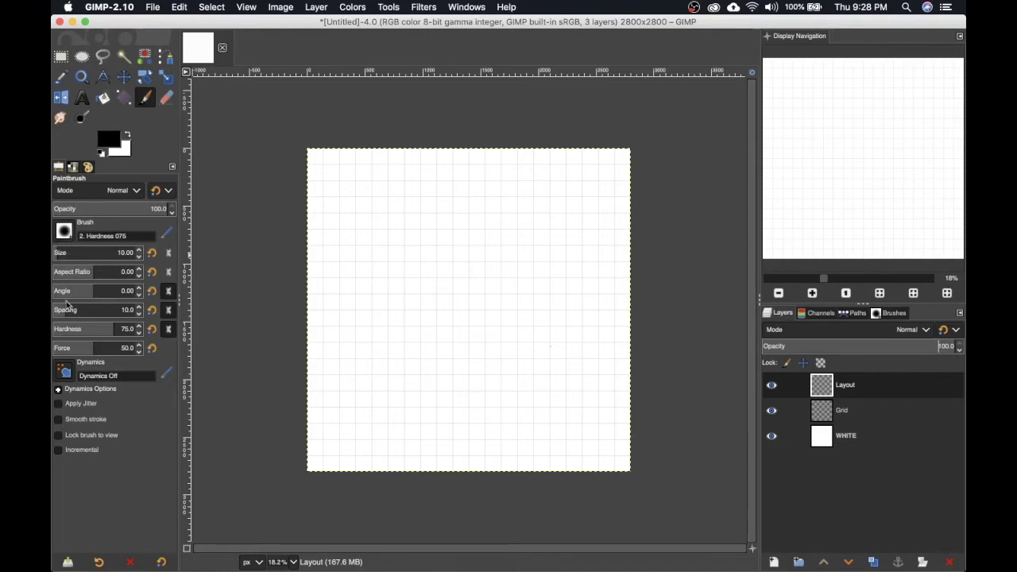
left_click(67, 231)
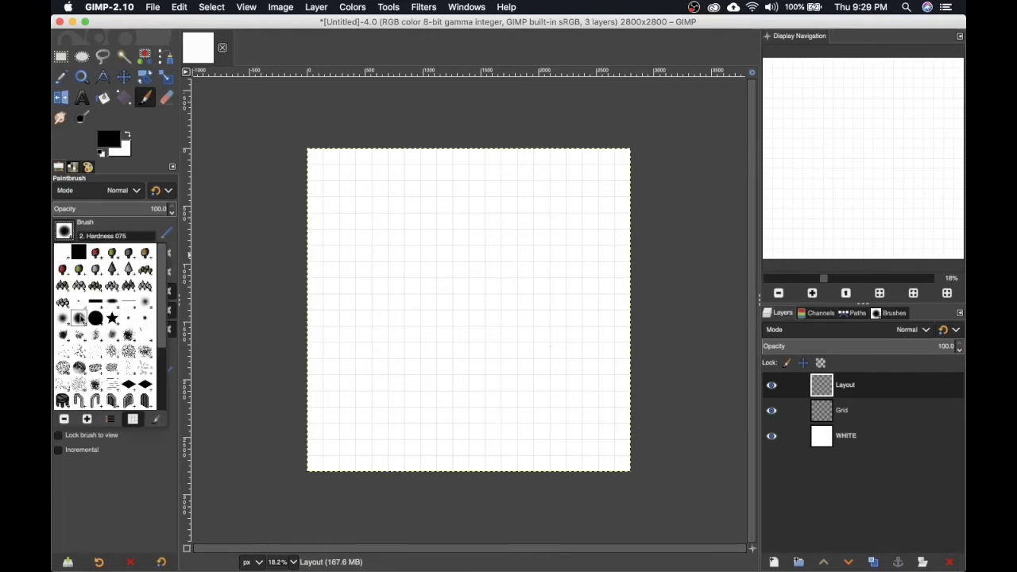
left_click(95, 318)
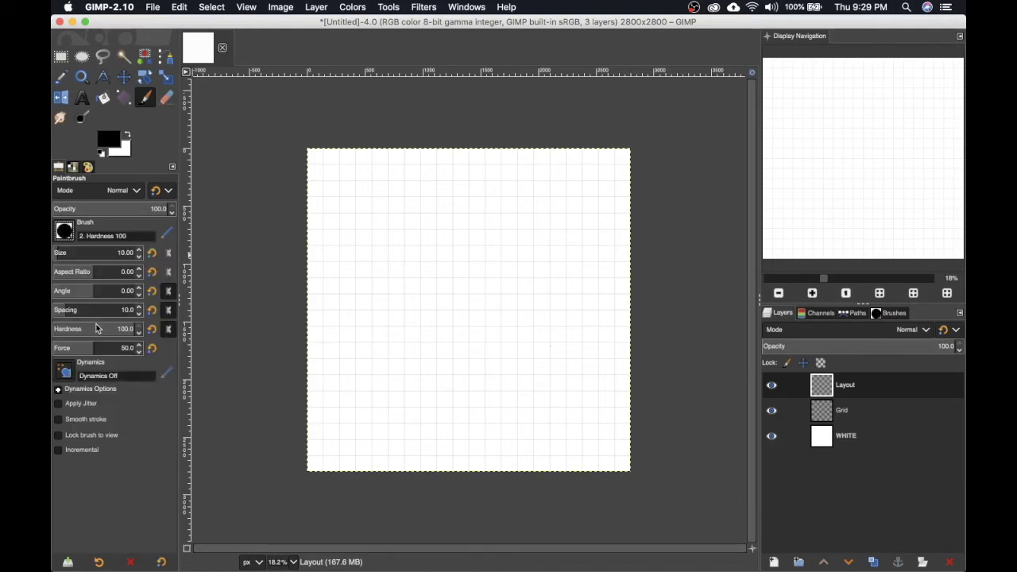
left_click(65, 236)
left_click(76, 321)
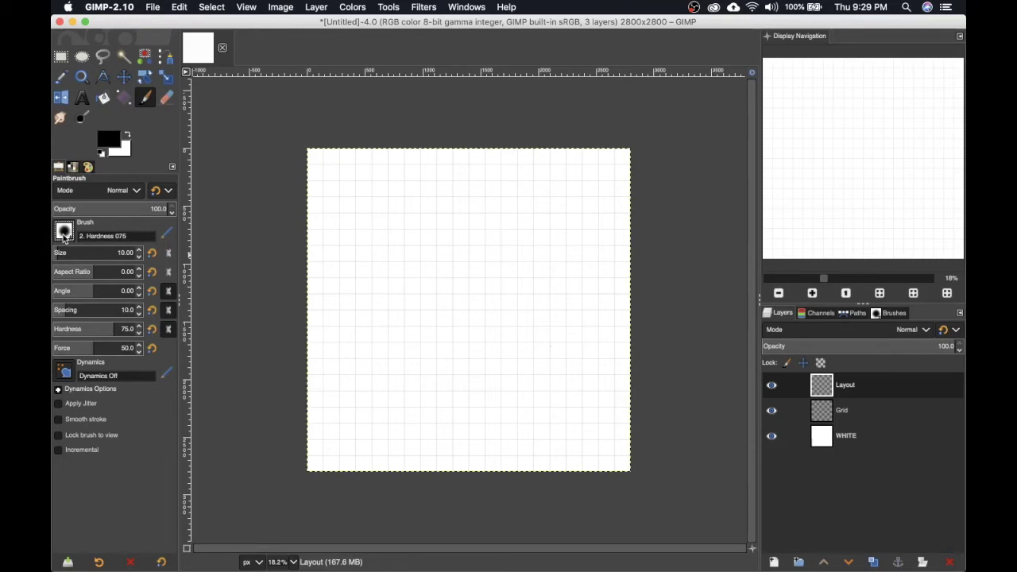
scroll(348, 297, "up", 2)
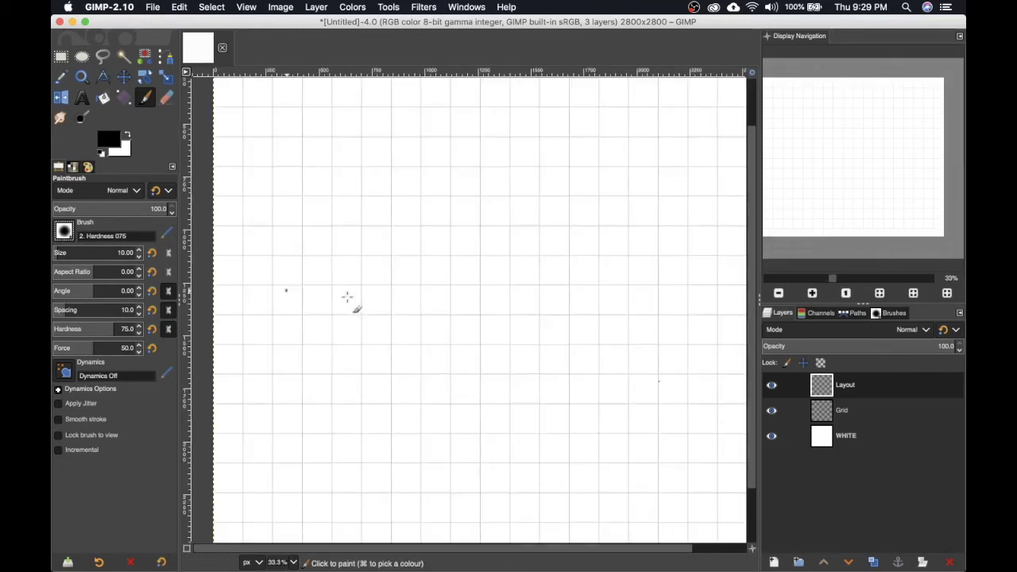
scroll(348, 297, "up", 10)
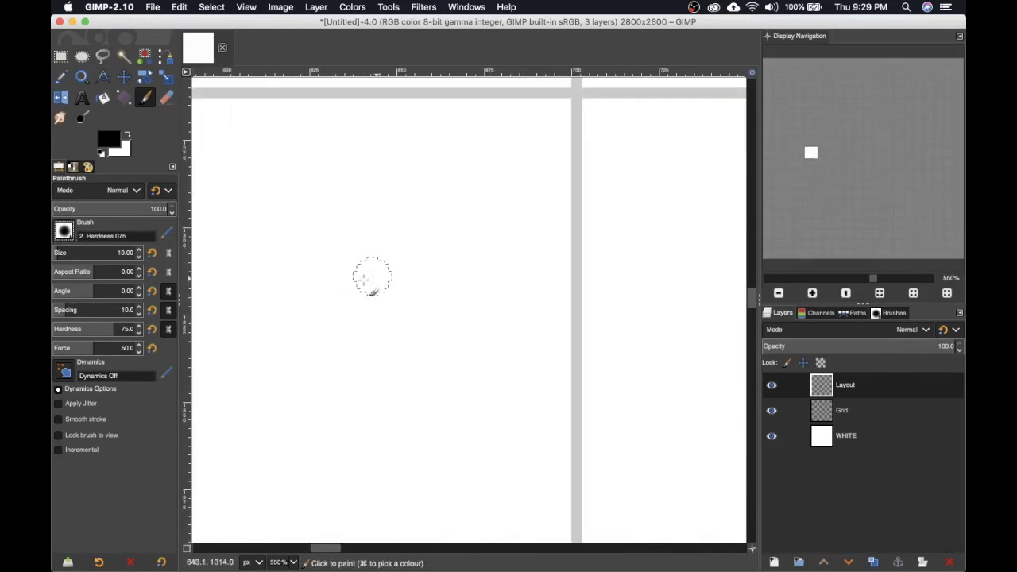
mouse_move(325, 296)
left_mouse_down()
mouse_move(416, 258)
mouse_move(487, 256)
mouse_move(521, 267)
left_mouse_up()
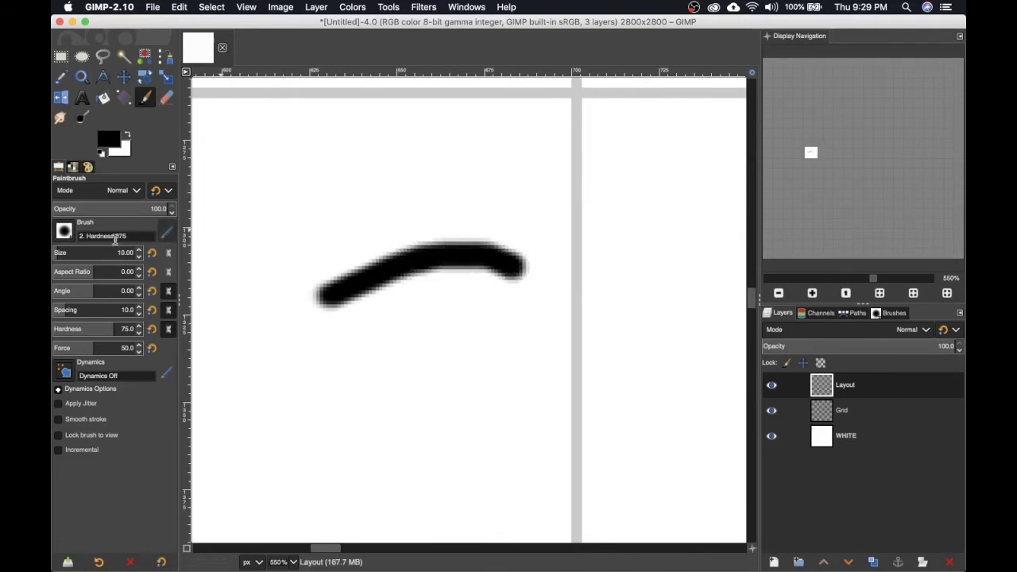
left_click(64, 231)
left_click(96, 318)
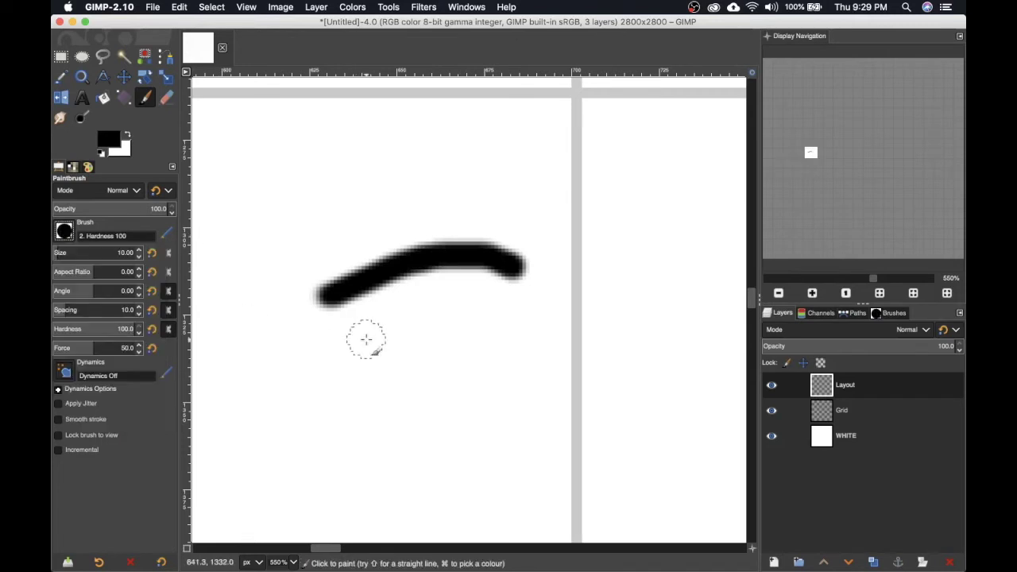
mouse_move(350, 354)
left_mouse_down()
mouse_move(430, 325)
mouse_move(466, 320)
mouse_move(515, 339)
left_mouse_up()
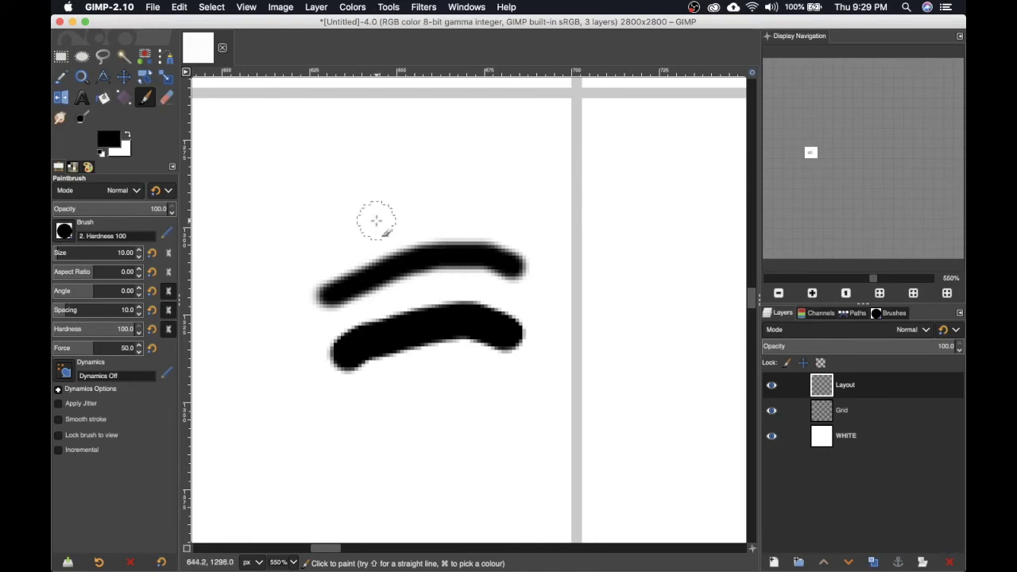
key("super+z")
key("super+z")
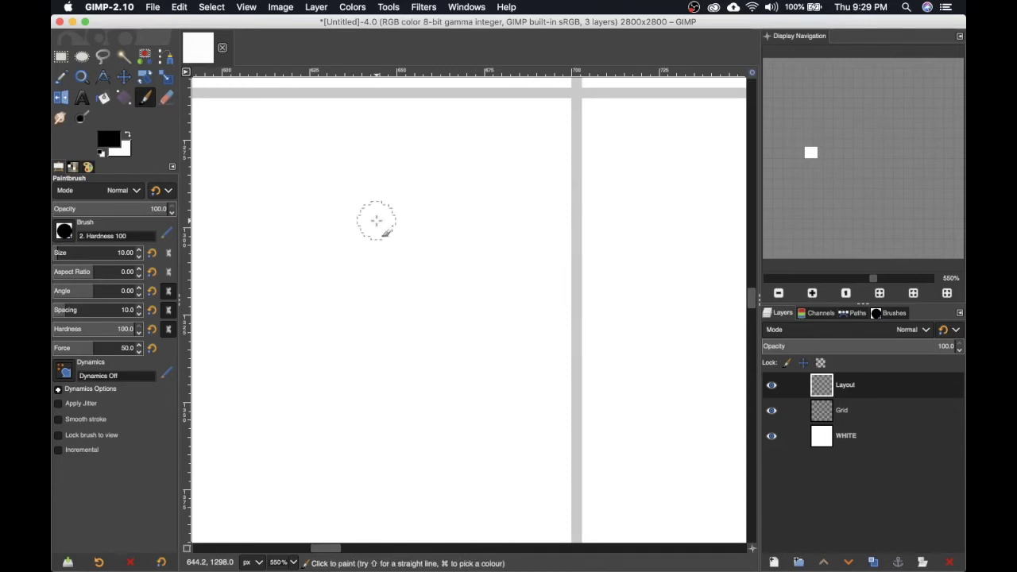
Pick the 2. Hardness 075 brush, zoom to 66.7%, and paint a wiggly line from the right edge
left_click(69, 237)
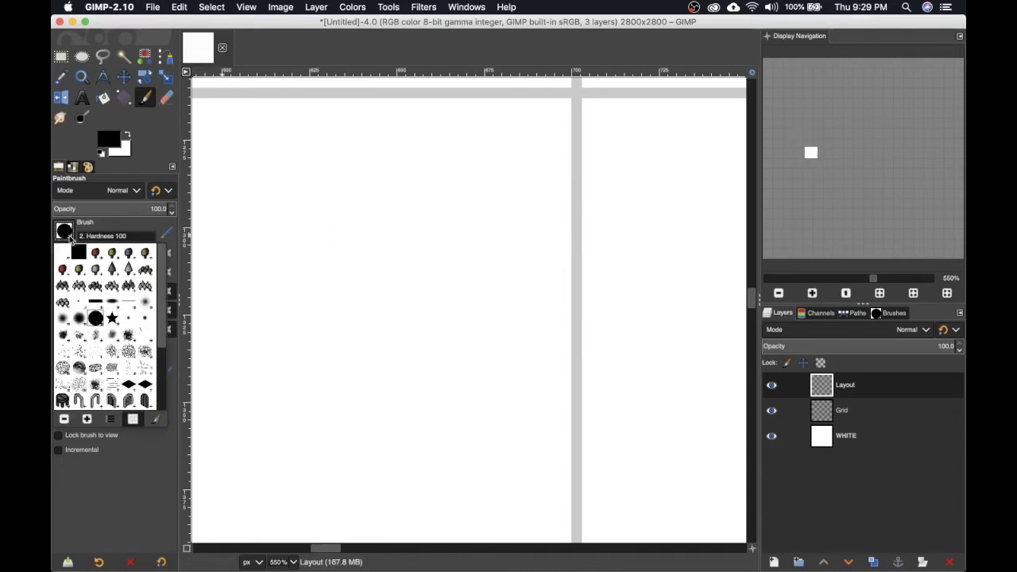
double_click(78, 321)
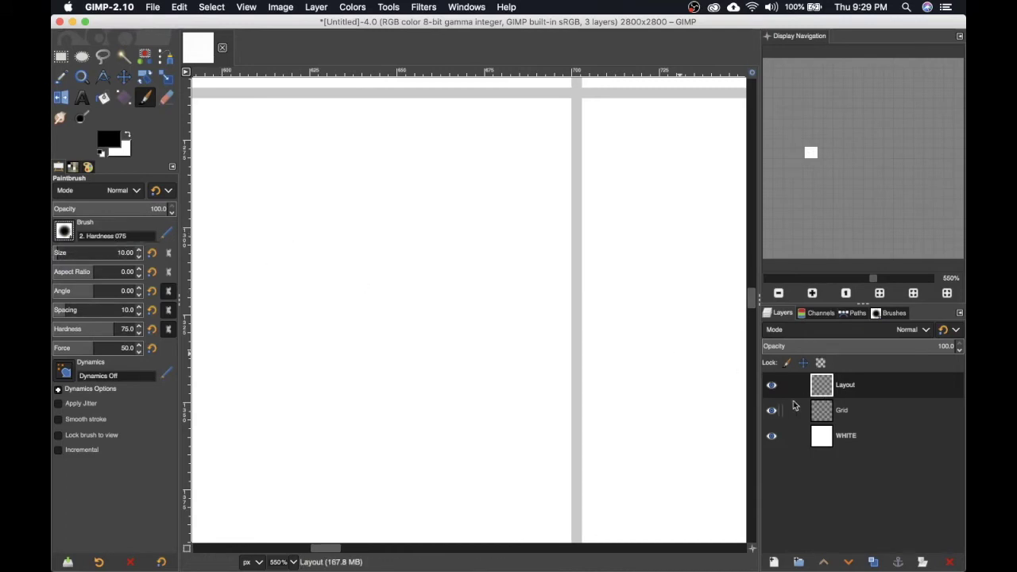
scroll(690, 365, "down", 5)
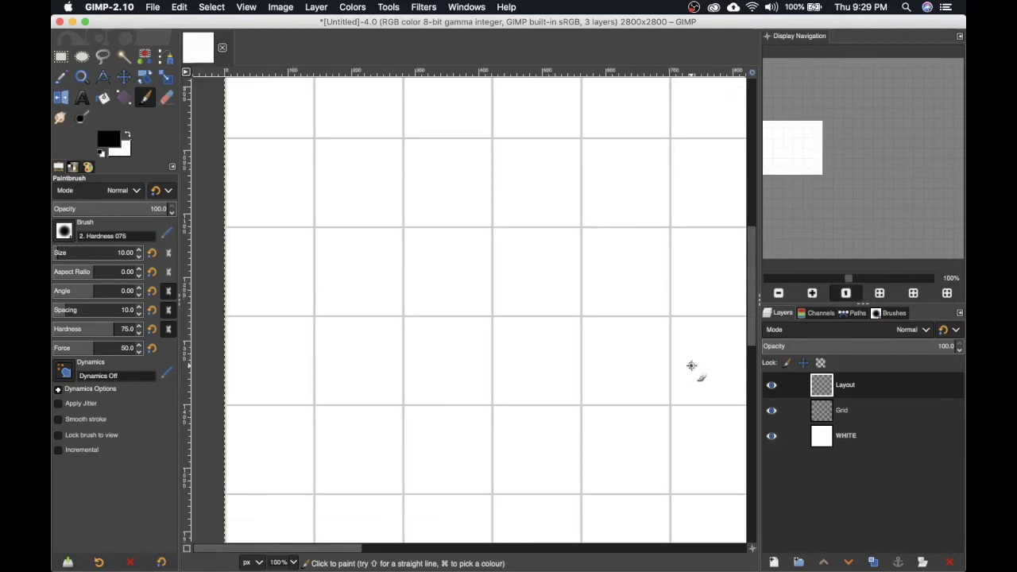
scroll(690, 292, "down", 1)
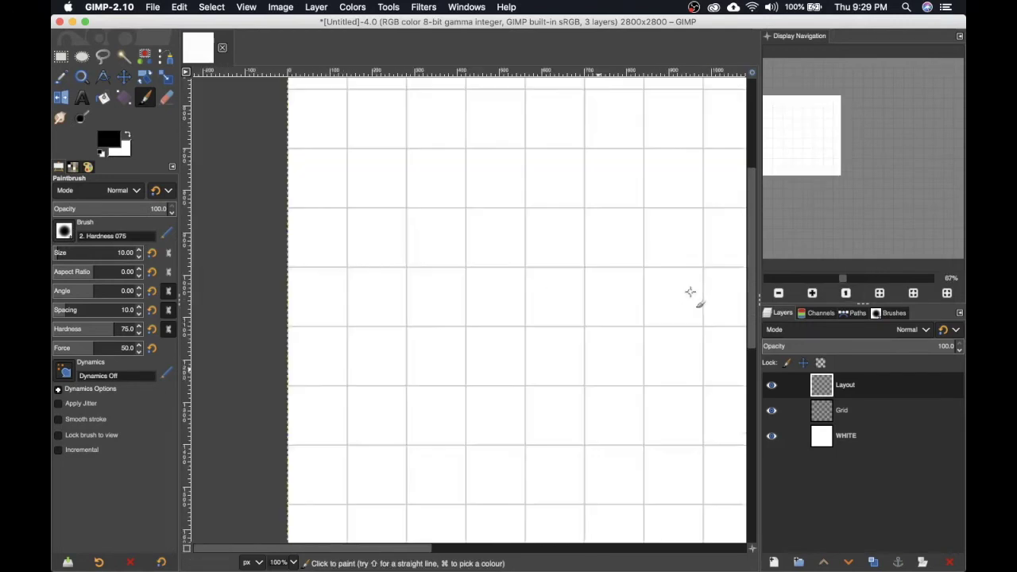
scroll(690, 291, "down", 3)
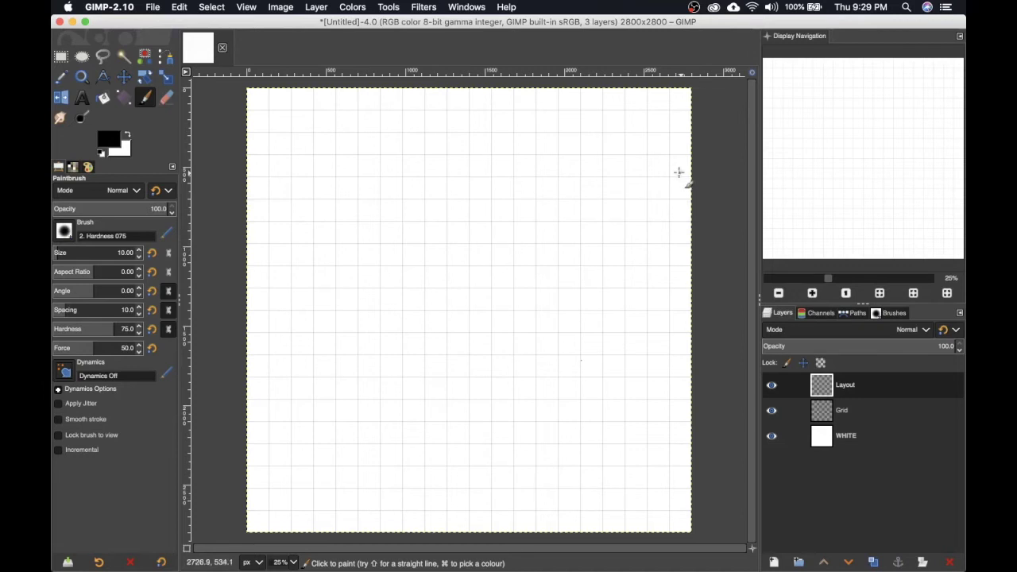
key("shift+equal")
key("shift+equal")
key("shift+equal")
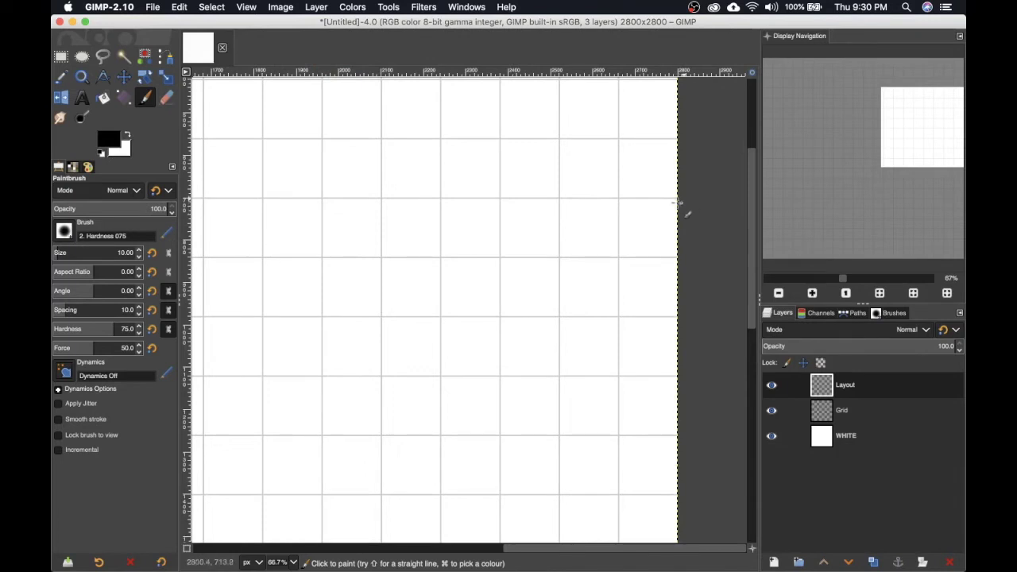
mouse_move(680, 202)
left_mouse_down()
mouse_move(627, 210)
mouse_move(576, 188)
mouse_move(530, 202)
left_mouse_up()
Paint a second wall line below the first, redrawing it once after an undo
scroll(506, 214, "up", 3)
scroll(507, 214, "left", 2)
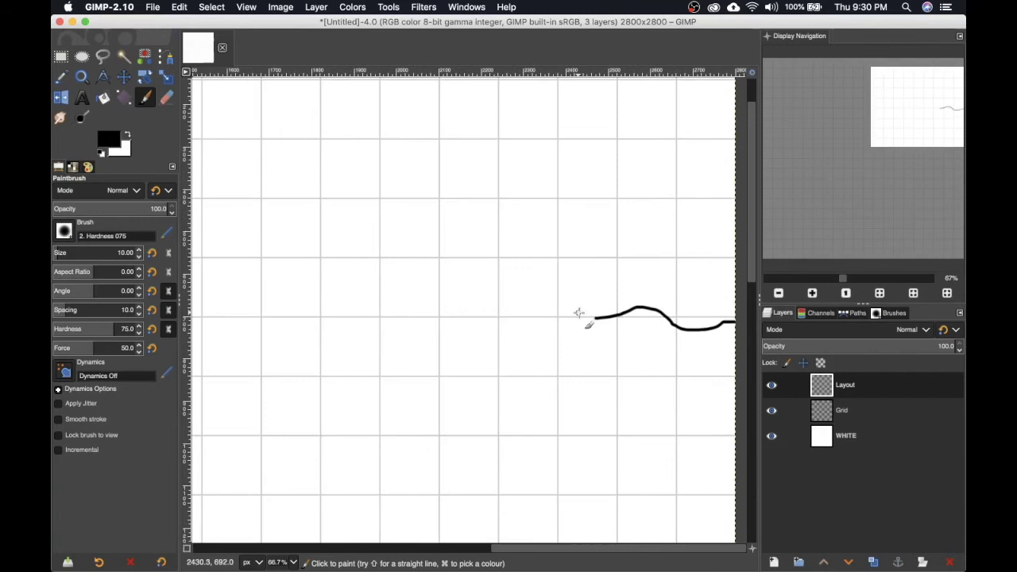
scroll(580, 312, "down", 2)
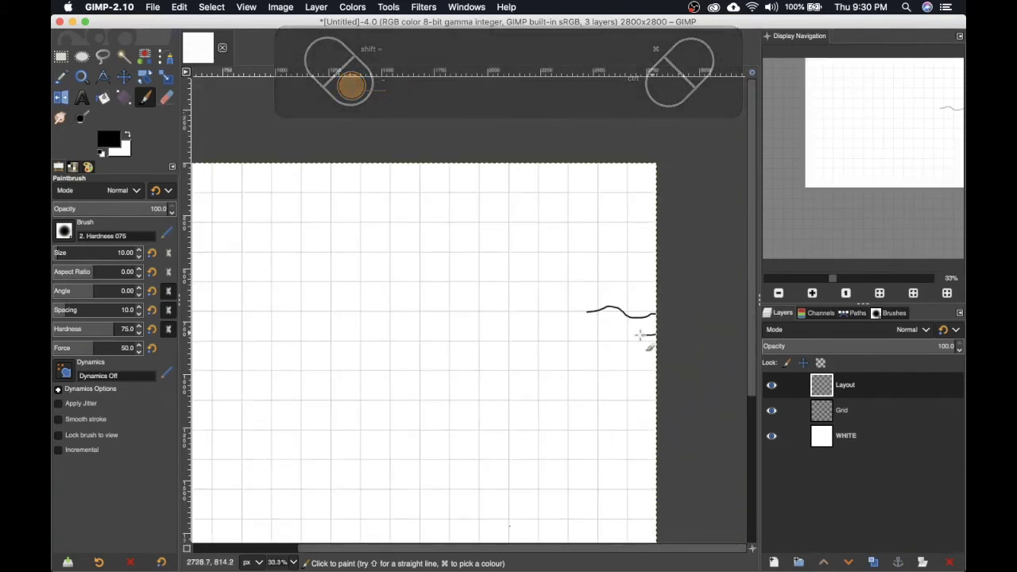
left_click_drag(641, 335, 588, 329)
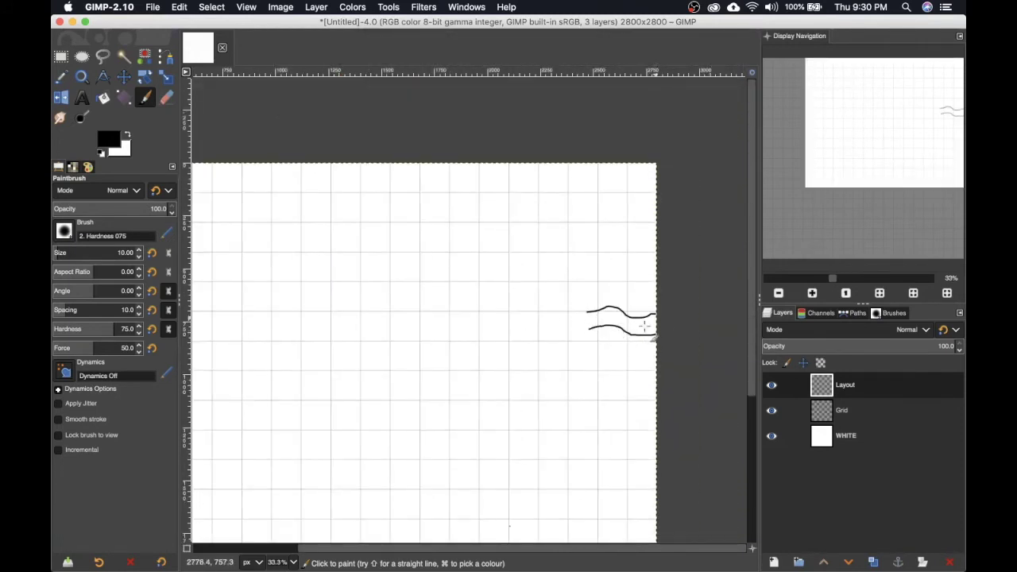
key("super+z")
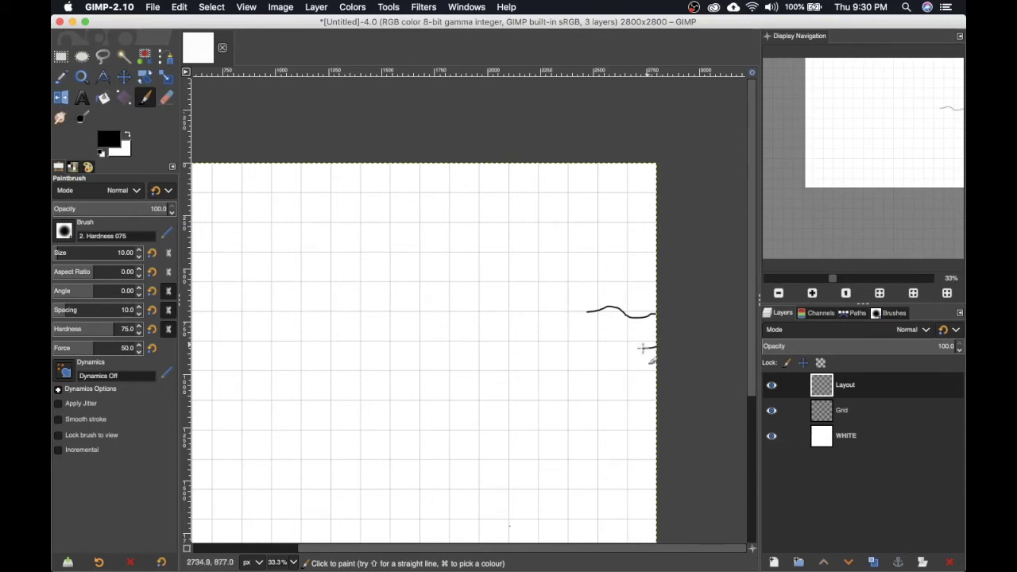
mouse_move(643, 347)
left_mouse_down()
mouse_move(563, 336)
mouse_move(574, 314)
left_mouse_up()
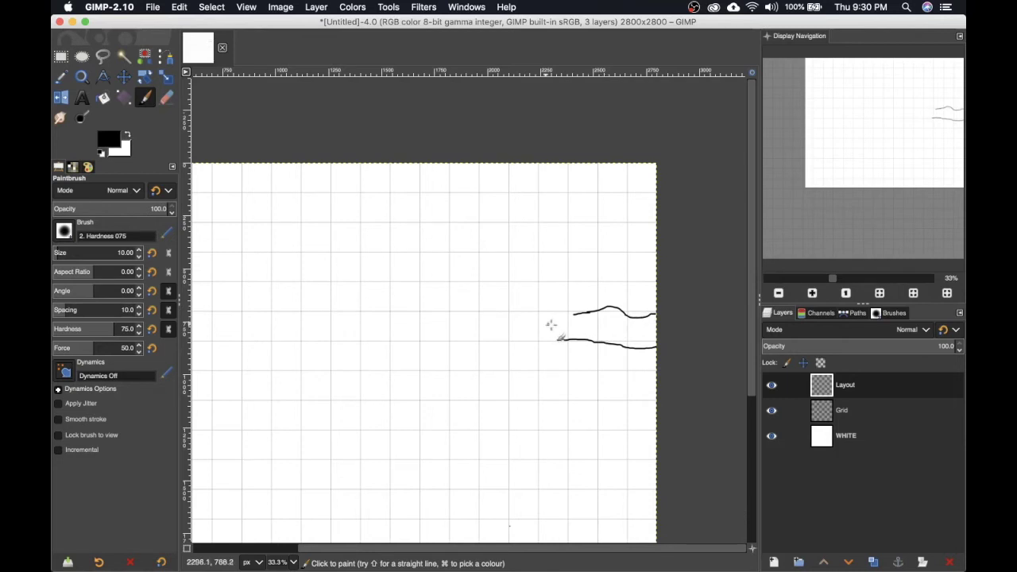
Sketch a rounded chamber joined to the right passage, with a zigzag on its upper-right edge
key("space")
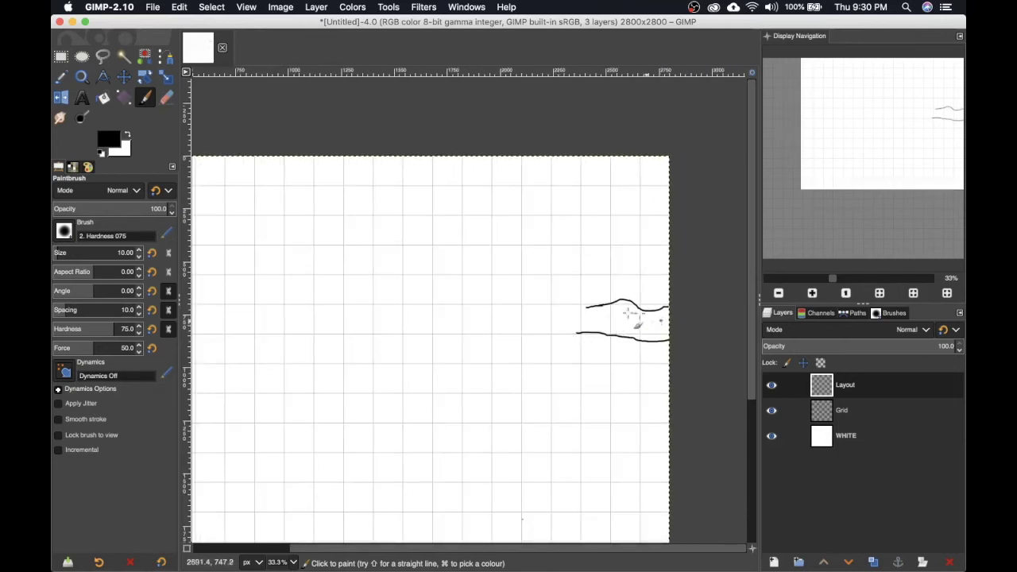
mouse_move(658, 320)
left_mouse_down()
mouse_move(707, 297)
mouse_move(699, 291)
mouse_move(709, 298)
left_mouse_up()
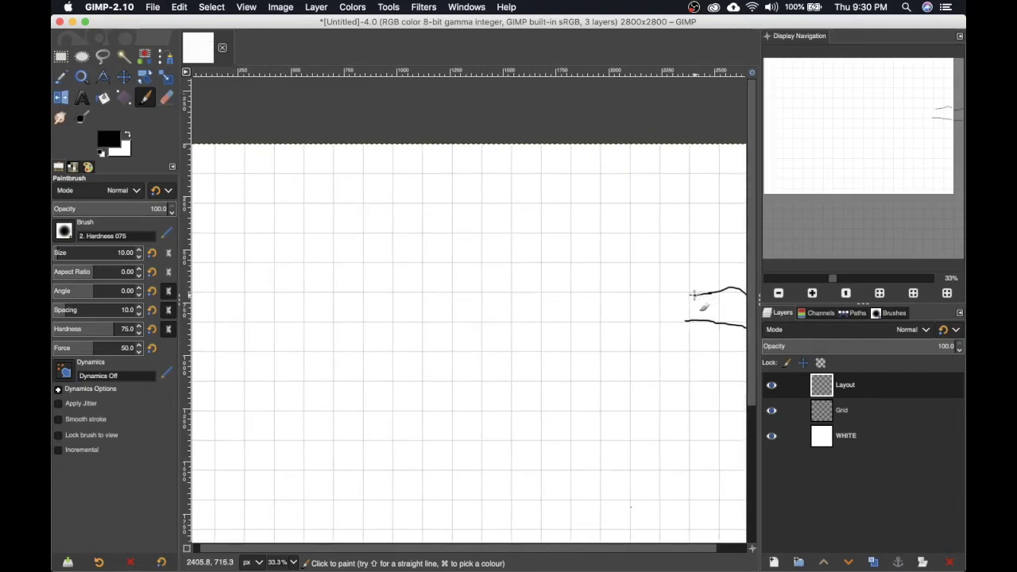
mouse_move(693, 295)
left_mouse_down()
mouse_move(656, 231)
mouse_move(601, 175)
mouse_move(500, 168)
mouse_move(461, 205)
mouse_move(431, 308)
mouse_move(453, 384)
mouse_move(503, 417)
mouse_move(585, 422)
mouse_move(642, 399)
mouse_move(673, 369)
mouse_move(693, 294)
left_mouse_up()
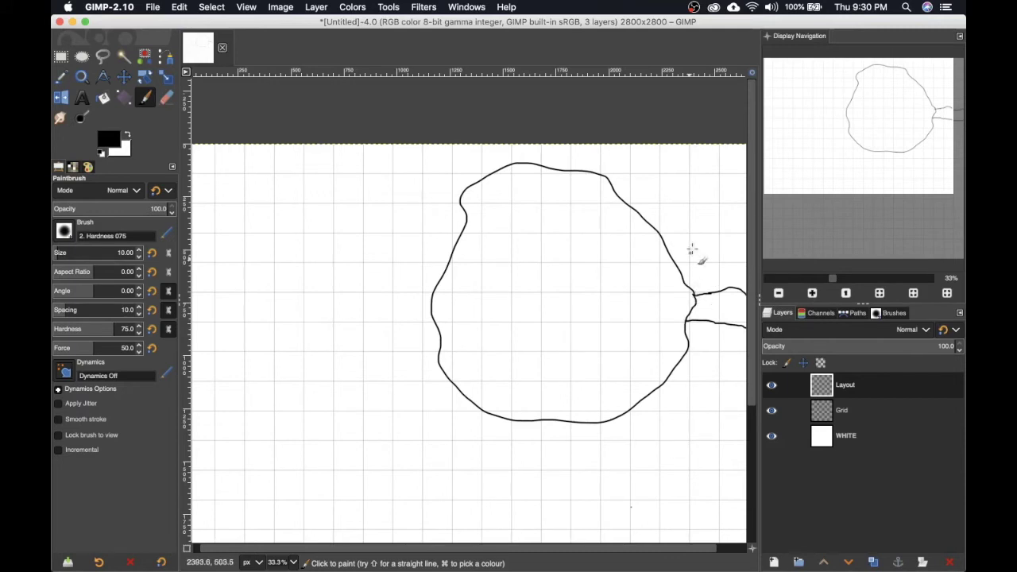
left_click_drag(644, 227, 691, 264)
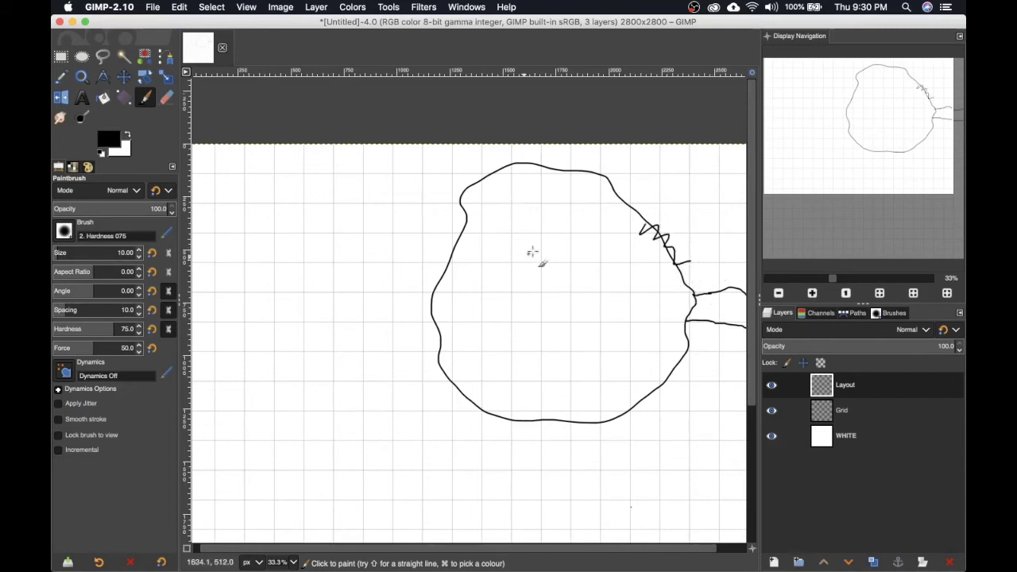
scroll(569, 247, "left", 5)
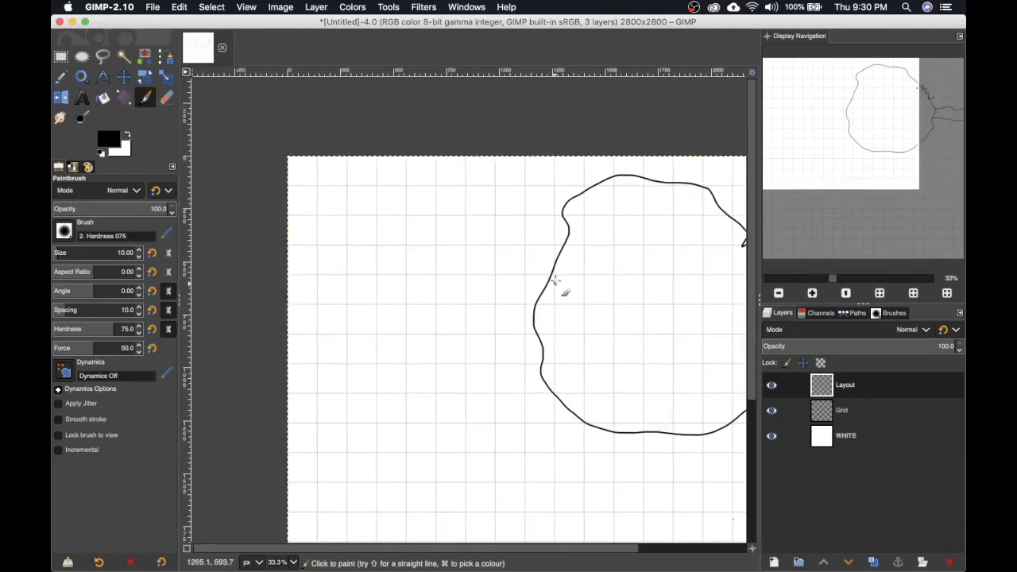
scroll(508, 286, "right", 4)
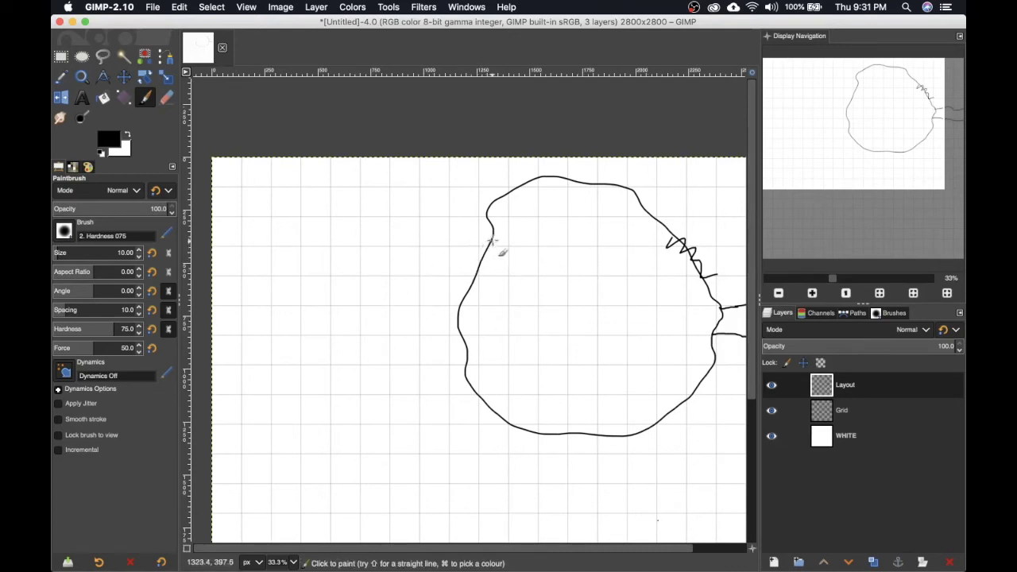
Sketch another chamber to the left, a tail-shaped passage below it, and a further chamber
left_click_drag(493, 240, 427, 218)
mouse_move(489, 258)
left_mouse_down()
mouse_move(274, 216)
mouse_move(374, 342)
mouse_move(421, 237)
mouse_move(359, 417)
mouse_move(391, 422)
left_mouse_up()
scroll(386, 279, "down", 5)
scroll(386, 278, "left", 4)
mouse_move(386, 253)
left_mouse_down()
mouse_move(354, 368)
mouse_move(440, 408)
left_mouse_up()
mouse_move(481, 291)
left_mouse_down()
mouse_move(433, 298)
mouse_move(420, 370)
mouse_move(453, 401)
mouse_move(440, 409)
mouse_move(518, 334)
mouse_move(483, 385)
mouse_move(478, 418)
left_mouse_up()
scroll(478, 418, "down", 3)
mouse_move(387, 284)
left_mouse_down()
mouse_move(491, 303)
mouse_move(554, 346)
mouse_move(509, 362)
mouse_move(407, 323)
mouse_move(354, 352)
mouse_move(343, 445)
mouse_move(432, 484)
mouse_move(532, 490)
mouse_move(567, 440)
mouse_move(569, 372)
left_mouse_up()
scroll(389, 365, "right", 3)
scroll(388, 364, "right", 1)
mouse_move(307, 298)
left_mouse_down()
mouse_move(316, 309)
mouse_move(407, 317)
left_mouse_up()
mouse_move(393, 387)
left_mouse_down()
mouse_move(399, 348)
mouse_move(439, 330)
mouse_move(442, 292)
mouse_move(494, 251)
mouse_move(576, 226)
mouse_move(654, 244)
mouse_move(681, 325)
mouse_move(690, 429)
mouse_move(588, 492)
mouse_move(457, 466)
mouse_move(415, 396)
mouse_move(450, 322)
left_mouse_up()
Add the dashed lines below the right passage, then zoom out to see the whole image
scroll(453, 330, "up", 3)
scroll(453, 330, "right", 2)
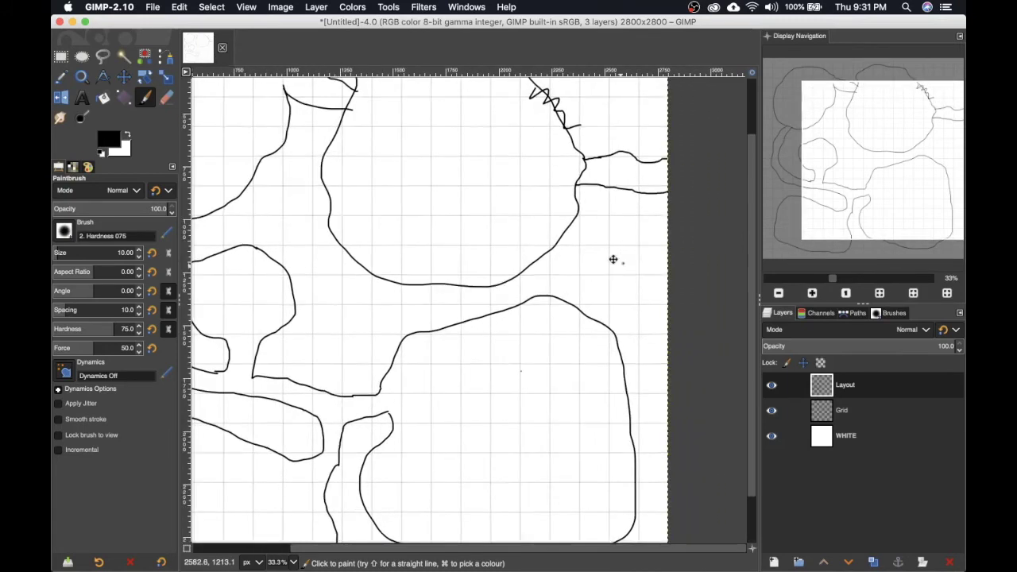
scroll(608, 238, "right", 1)
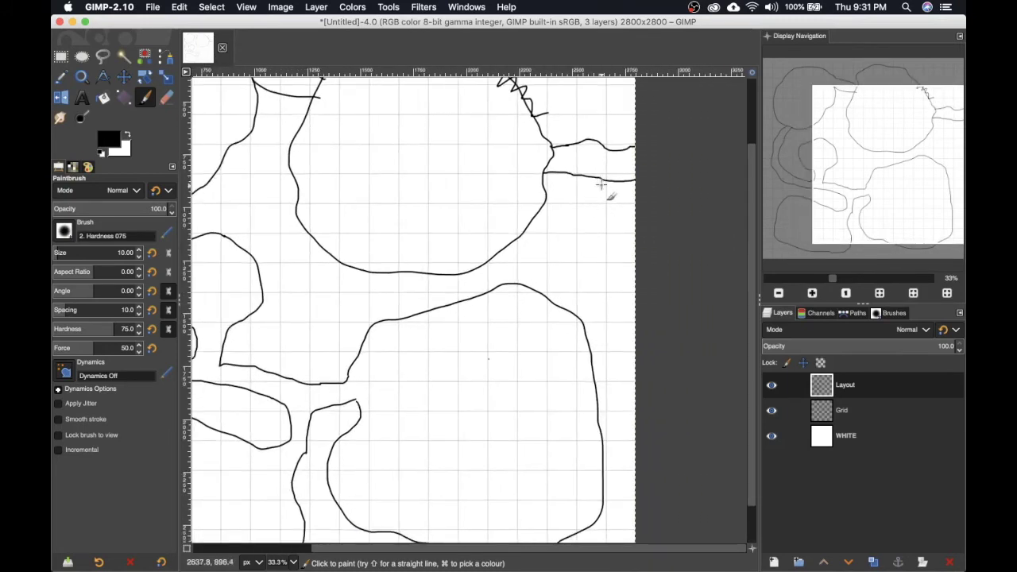
mouse_move(600, 181)
left_mouse_down()
mouse_move(556, 291)
mouse_move(580, 293)
mouse_move(578, 305)
mouse_move(621, 184)
left_mouse_up()
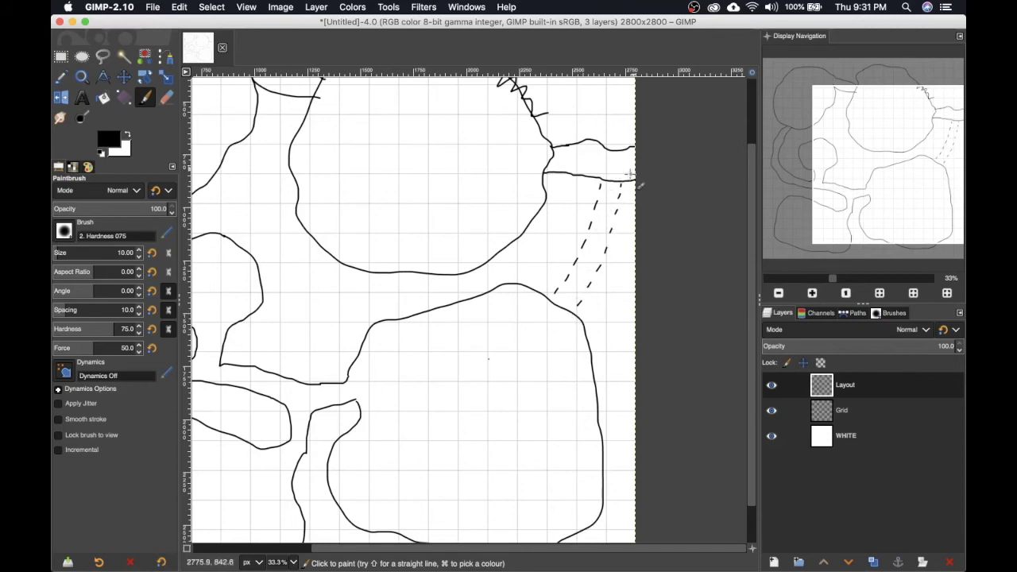
scroll(493, 360, "left", 5)
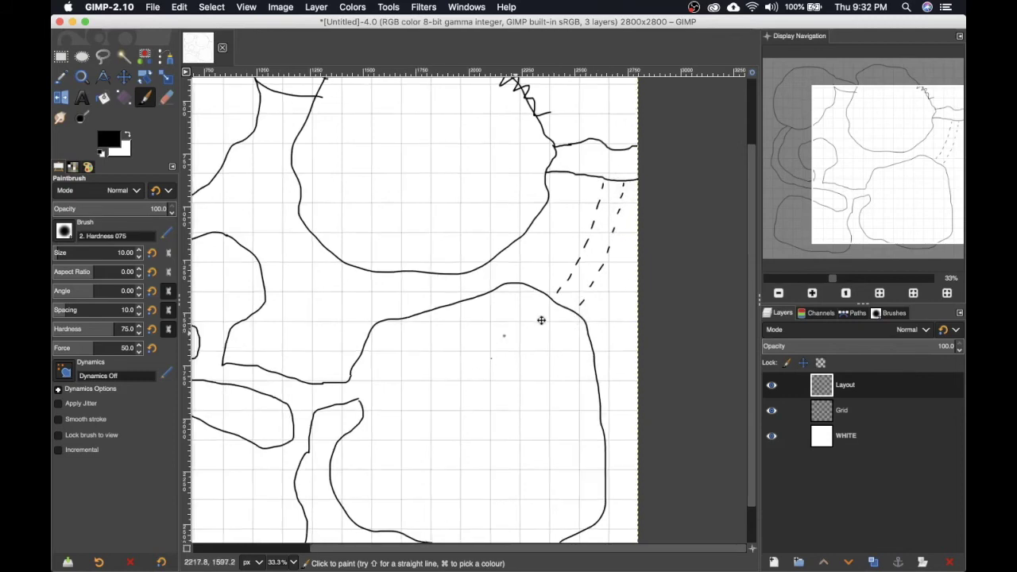
scroll(513, 315, "left", 1)
scroll(577, 344, "right", 3)
scroll(535, 357, "down", 1)
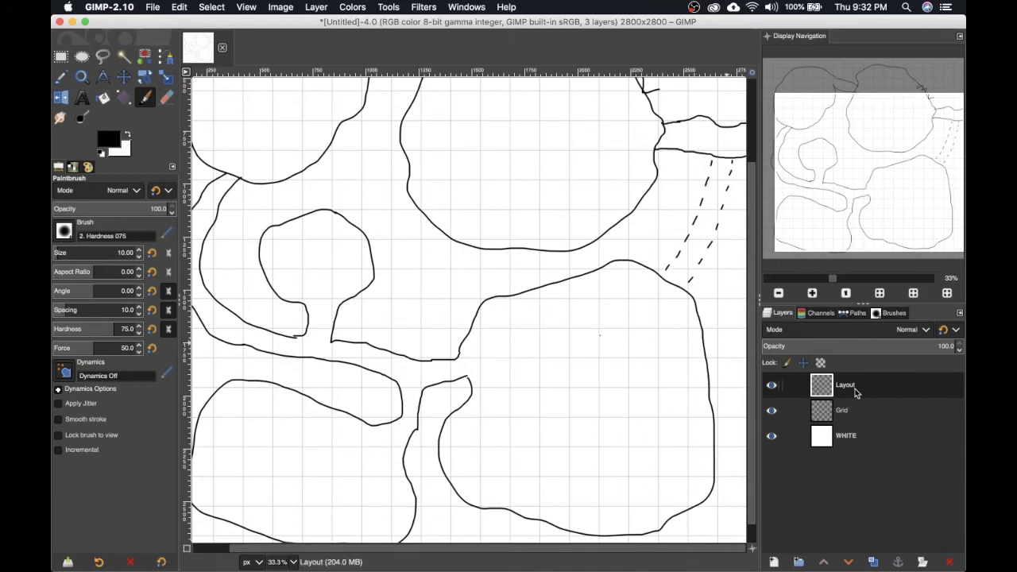
scroll(674, 313, "down", 4)
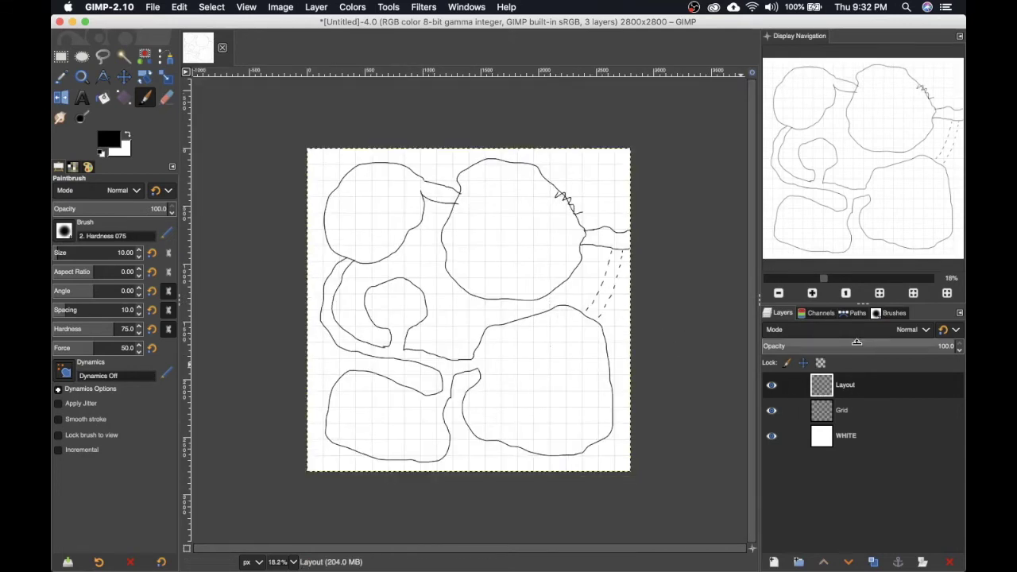
Lower the Layout layer's opacity to 35.2 and begin a new layer named 'Lines - Walls'
left_click_drag(863, 341, 848, 341)
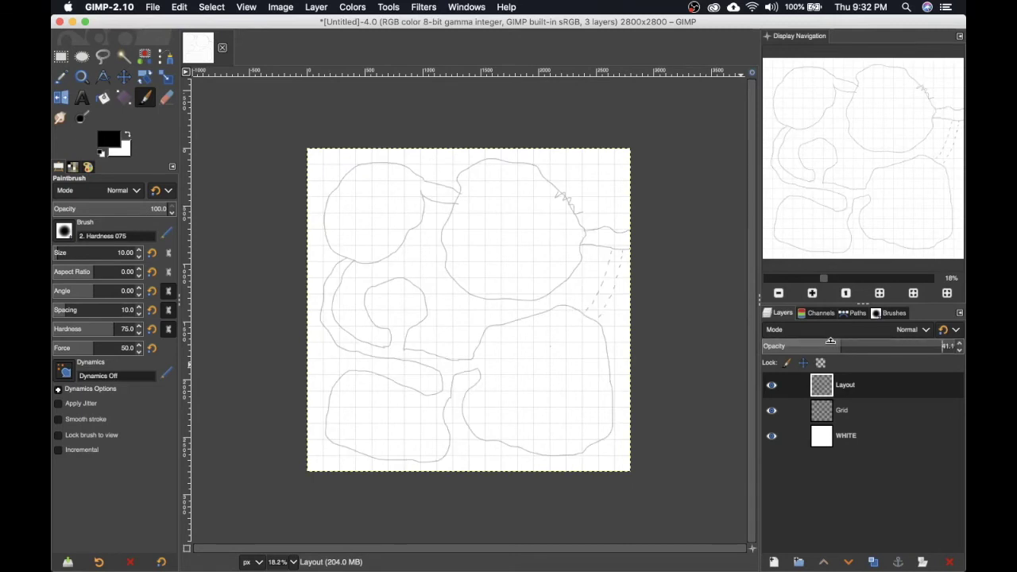
left_click(830, 341)
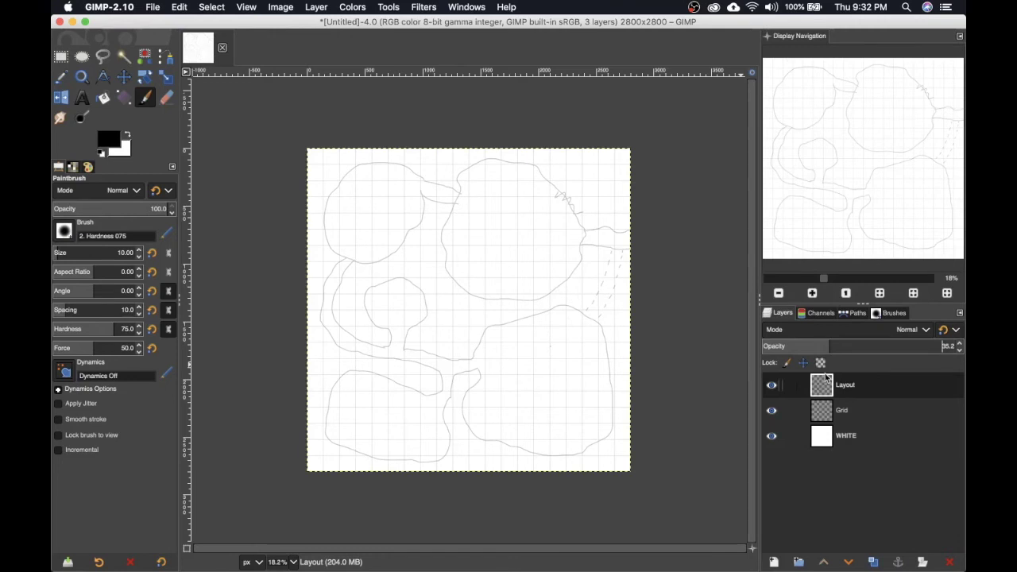
key("ctrl+shift+n")
type("Lines - Walls")
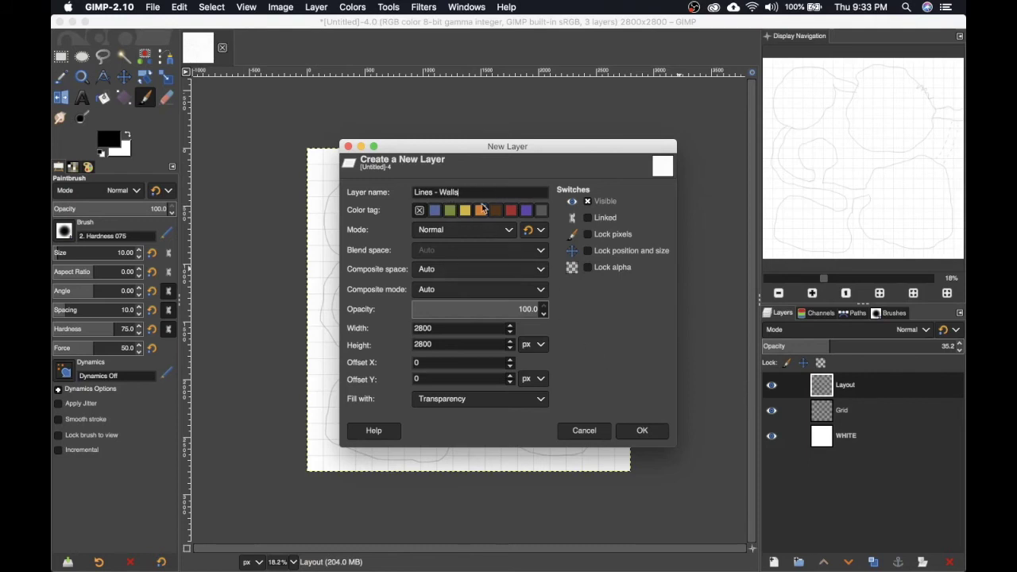
Create the Lines - Walls layer and zoom in close on the right-hand passage
left_click(644, 431)
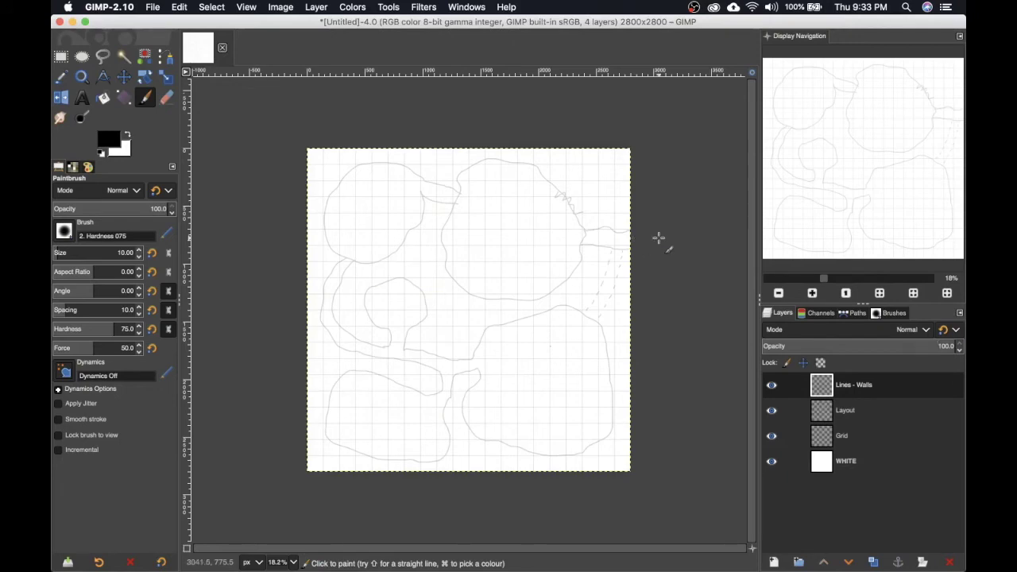
scroll(659, 238, "up", 8)
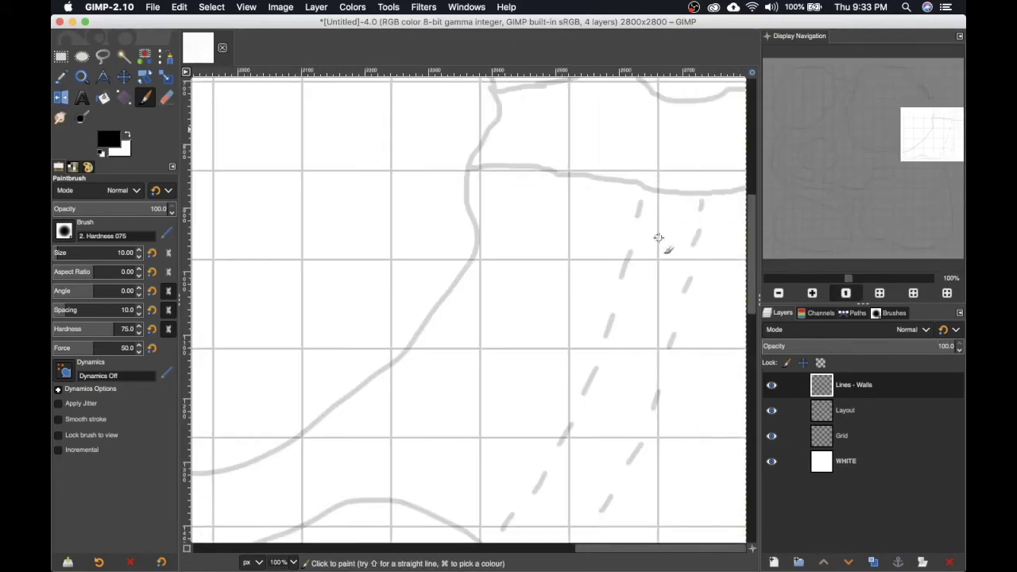
scroll(659, 239, "up", 3)
scroll(620, 238, "right", 3)
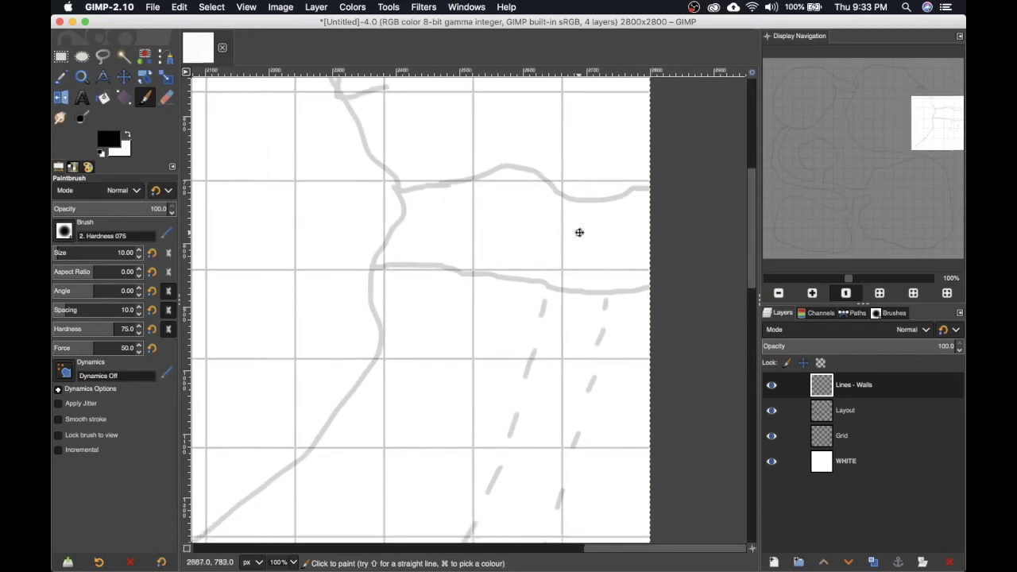
key("plus")
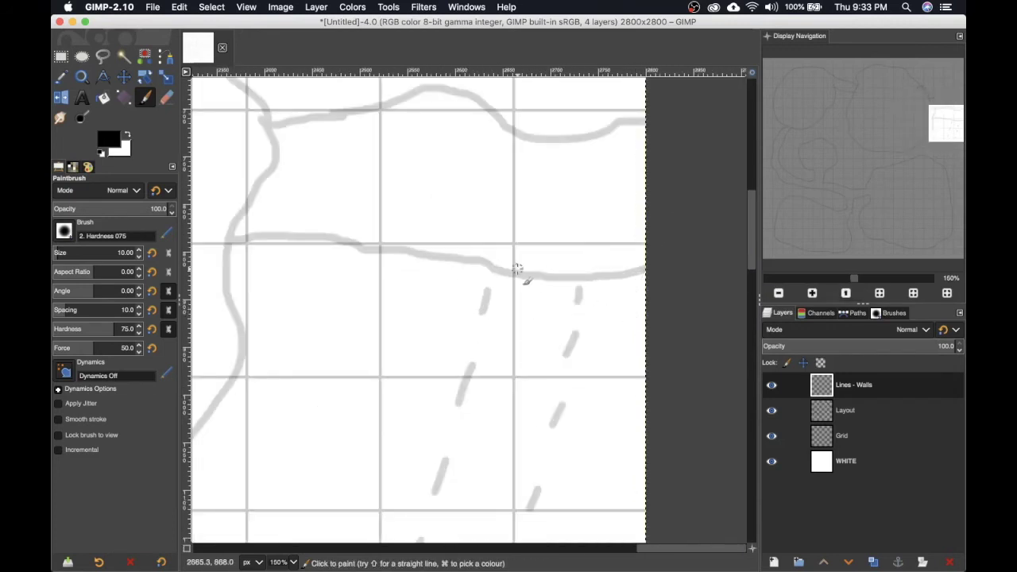
Paint a bold black wall from the top right leftward along the passage's upper sketch line
mouse_move(395, 305)
left_mouse_down()
mouse_move(522, 236)
mouse_move(433, 258)
mouse_move(404, 315)
left_mouse_up()
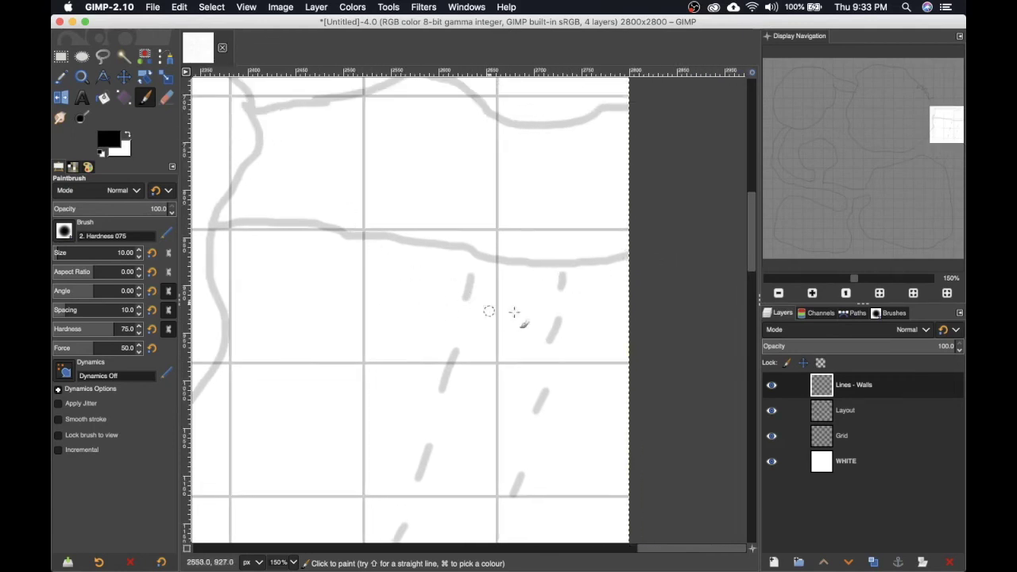
mouse_move(617, 259)
left_mouse_down()
mouse_move(526, 285)
mouse_move(491, 275)
mouse_move(459, 236)
mouse_move(382, 258)
mouse_move(337, 224)
mouse_move(251, 233)
mouse_move(205, 279)
mouse_move(236, 342)
mouse_move(200, 390)
left_mouse_up()
scroll(588, 239, "left", 10)
scroll(588, 239, "down", 3)
scroll(588, 238, "down", 3)
scroll(572, 230, "right", 1)
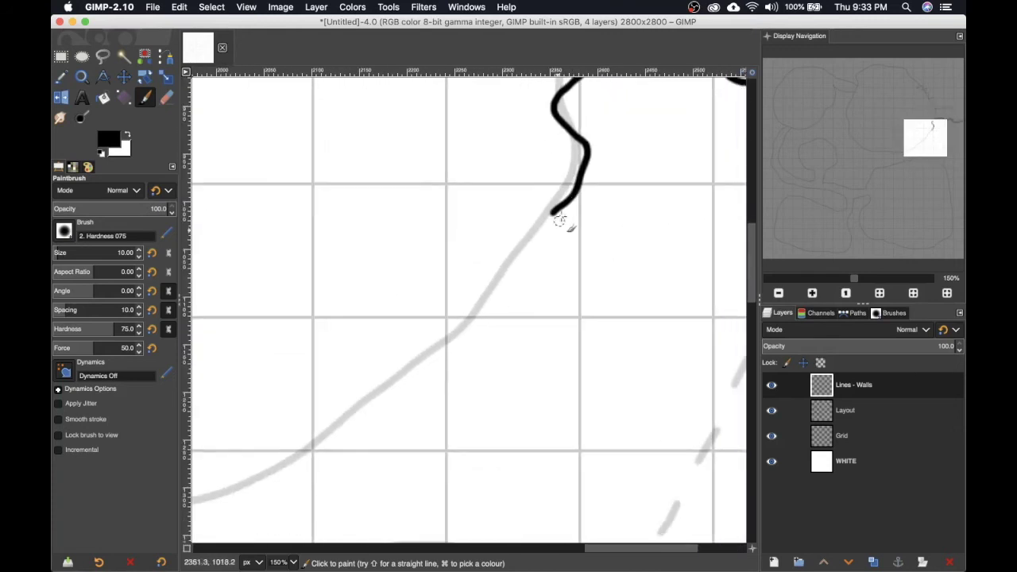
mouse_move(545, 214)
left_mouse_down()
mouse_move(472, 283)
mouse_move(459, 329)
mouse_move(428, 355)
left_mouse_up()
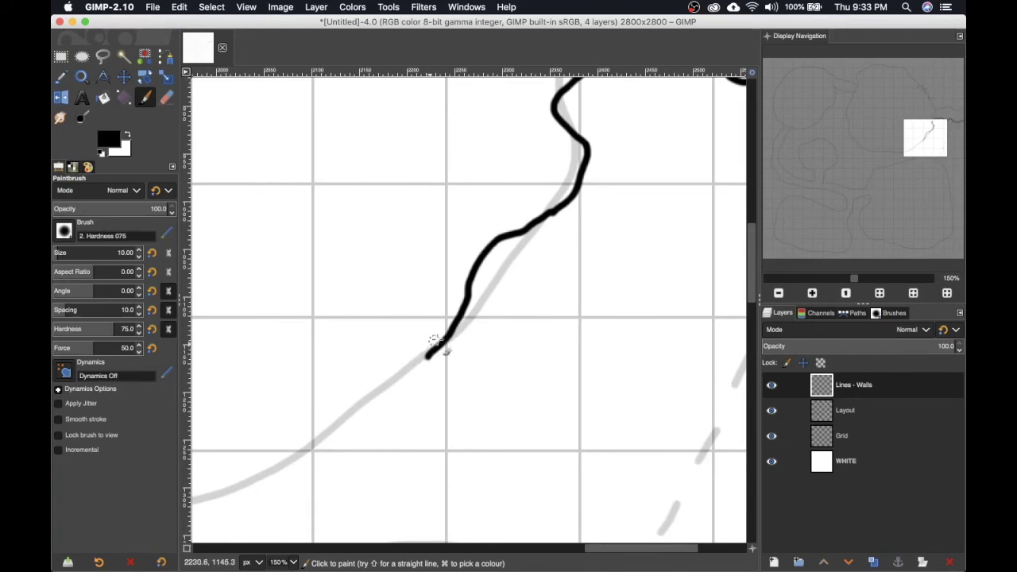
scroll(435, 341, "left", 8)
scroll(435, 341, "down", 5)
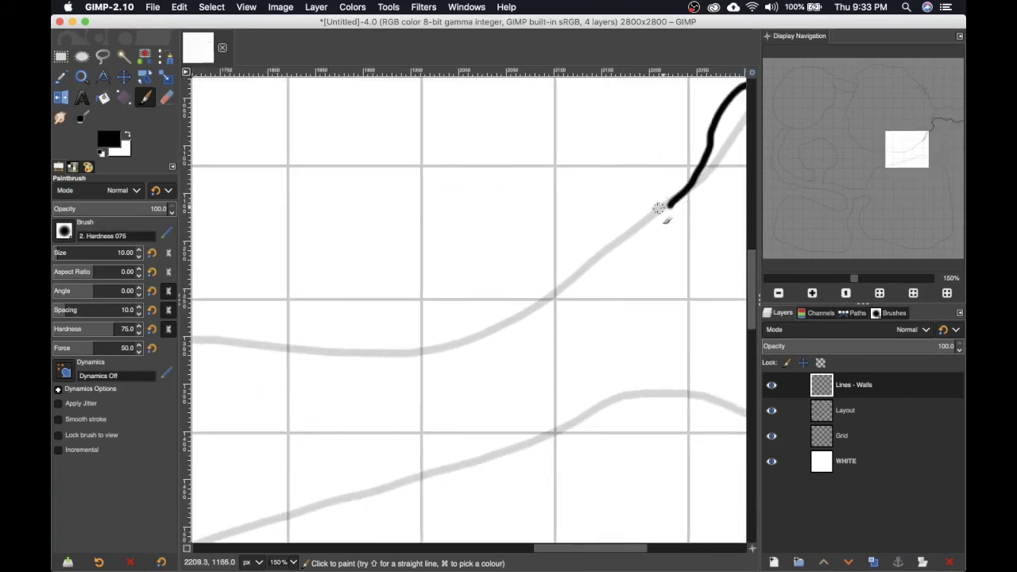
scroll(645, 213, "down", 5, "ctrl")
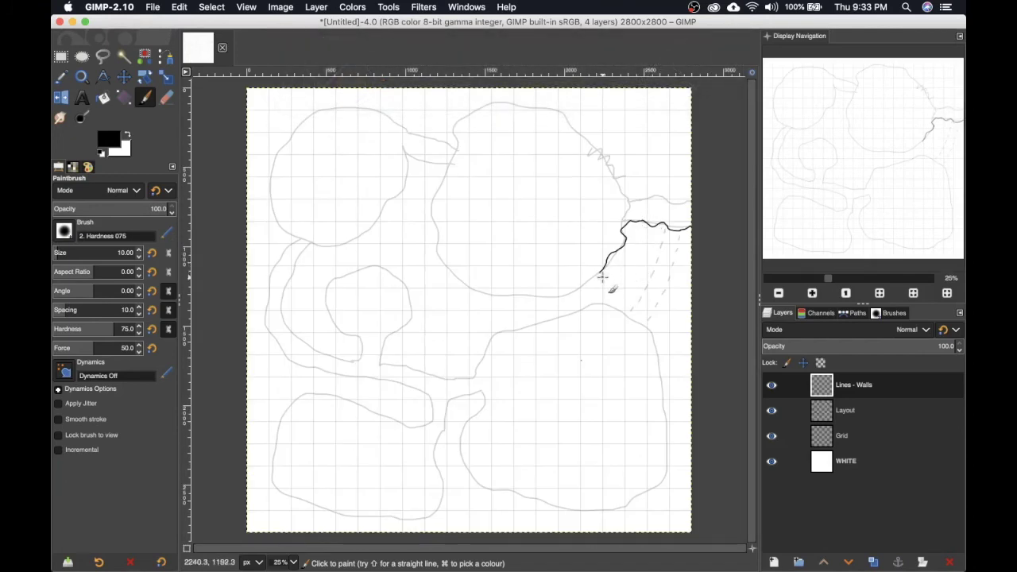
key("shift+equal")
key("shift+equal")
key("shift+equal")
key("shift+equal")
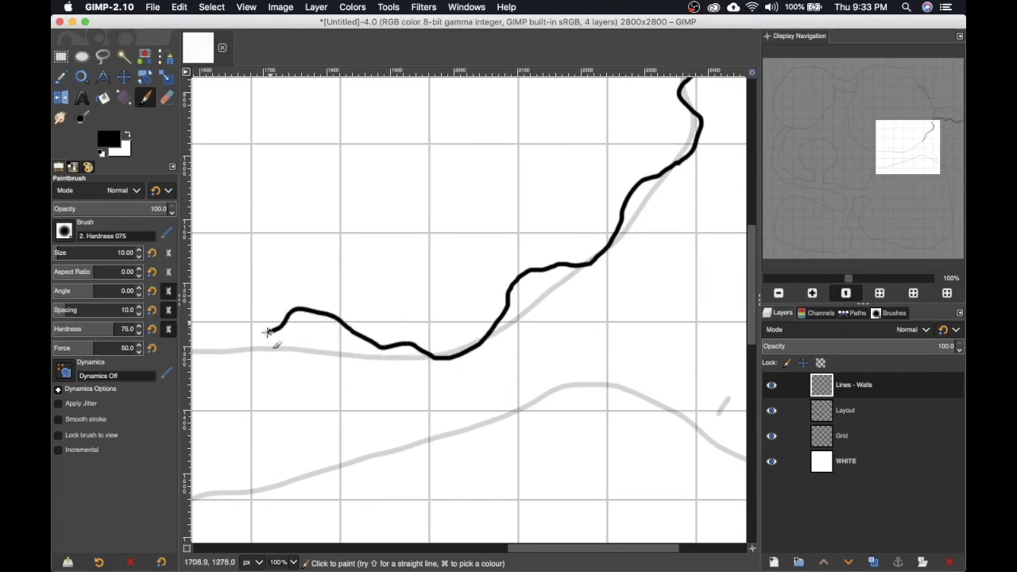
Trace the passage's lower edge in black, continuing left and upward along the grey sketch
left_click_drag(268, 331, 240, 356)
scroll(431, 345, "left", 8)
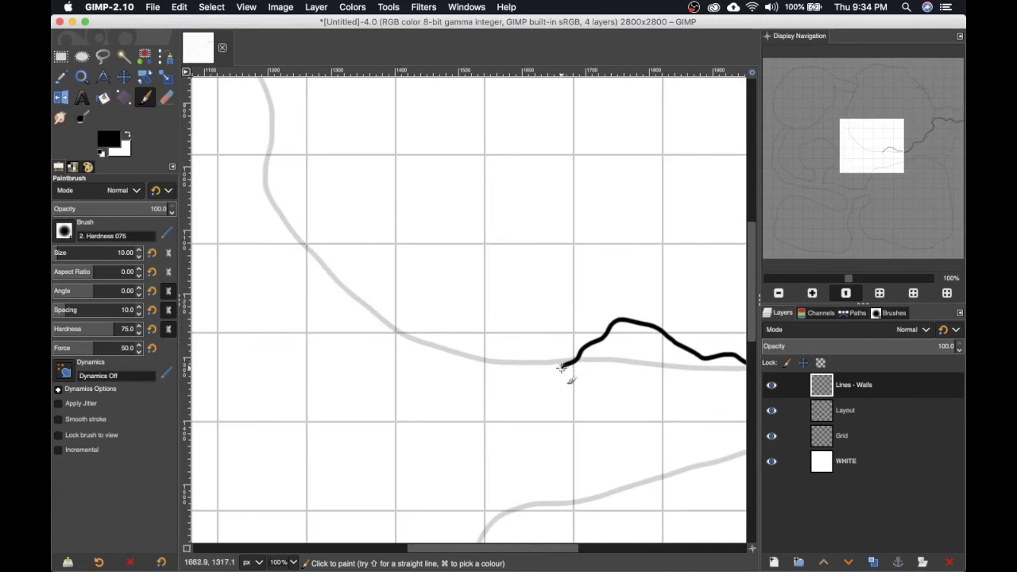
mouse_move(515, 370)
left_mouse_down()
mouse_move(439, 372)
mouse_move(370, 355)
left_mouse_up()
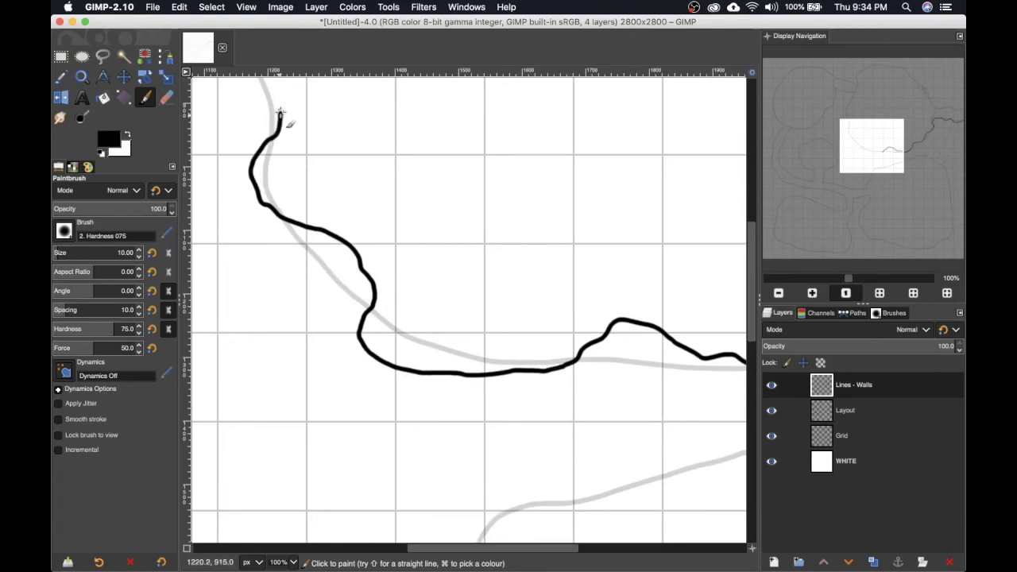
left_click_drag(280, 111, 546, 340)
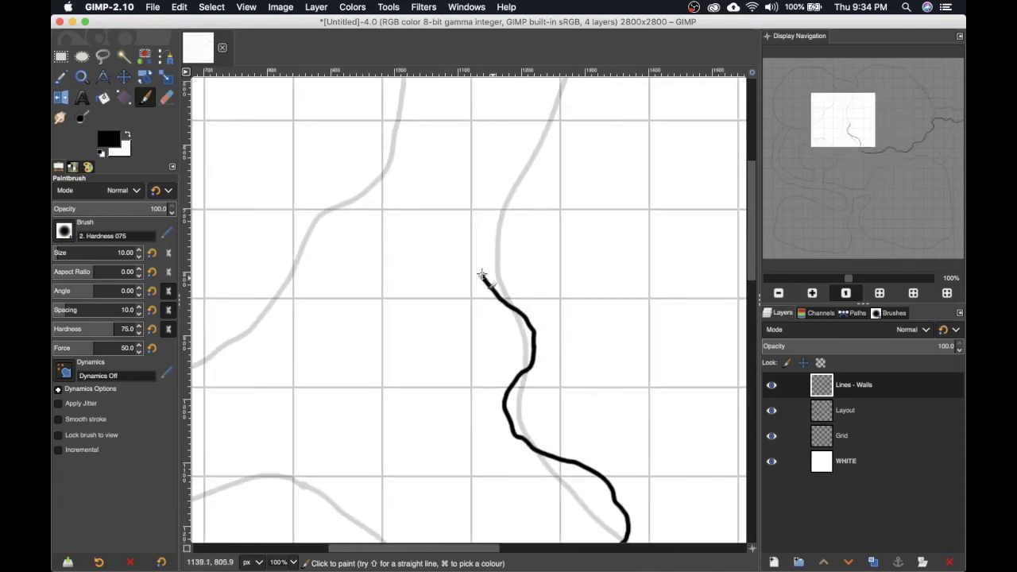
left_click_drag(479, 219, 516, 187)
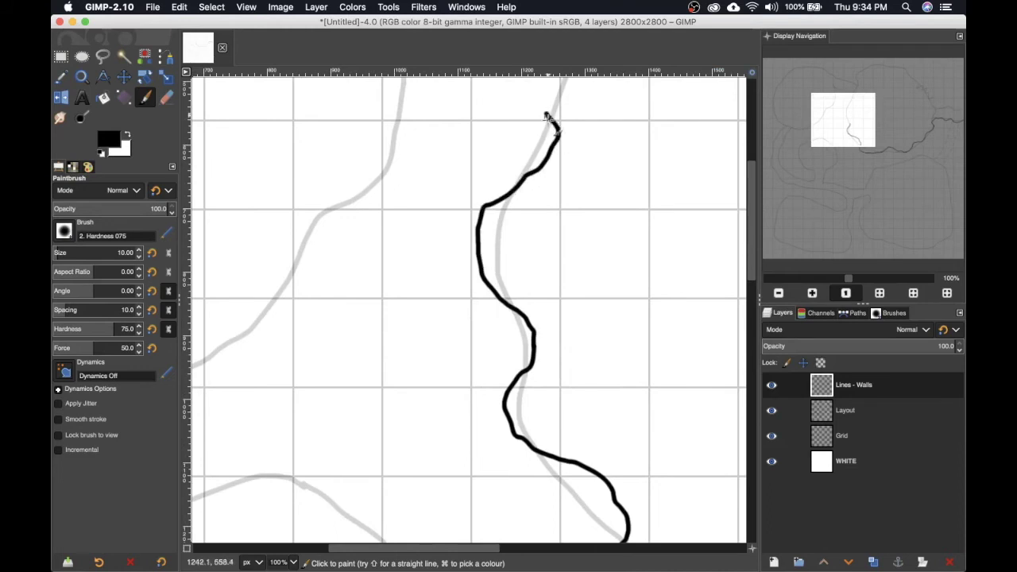
mouse_move(547, 117)
left_mouse_down()
mouse_move(455, 295)
mouse_move(451, 333)
left_mouse_up()
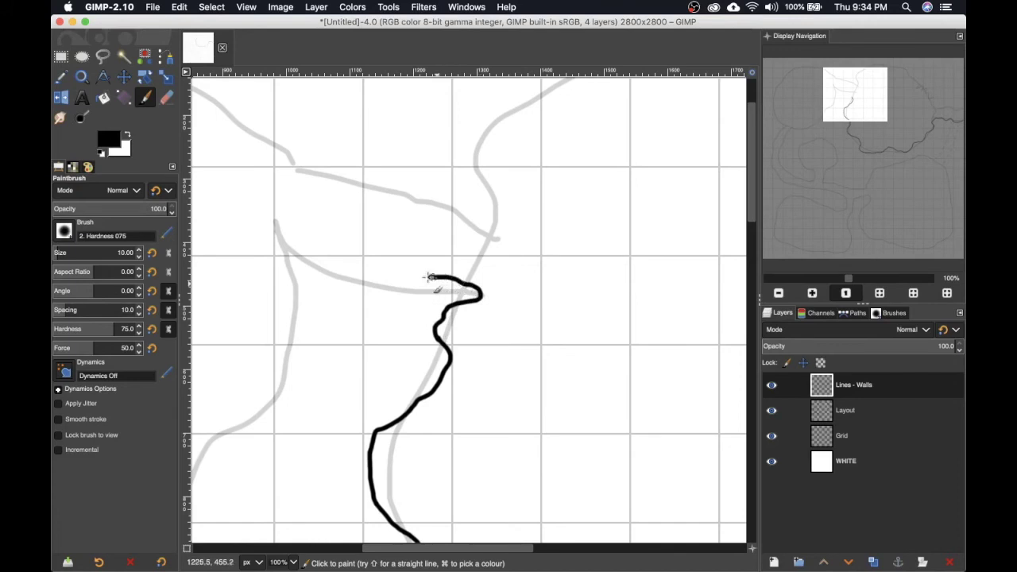
left_click_drag(429, 277, 378, 263)
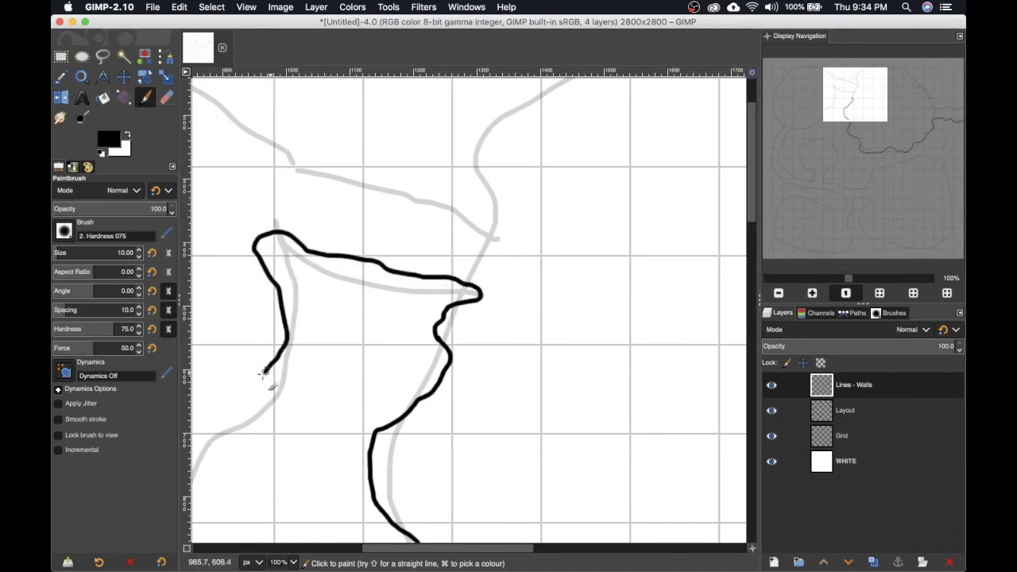
Continue the black wall down along the map's bottom and up into a small bump
mouse_move(236, 411)
left_mouse_down()
mouse_move(477, 290)
mouse_move(556, 168)
left_mouse_up()
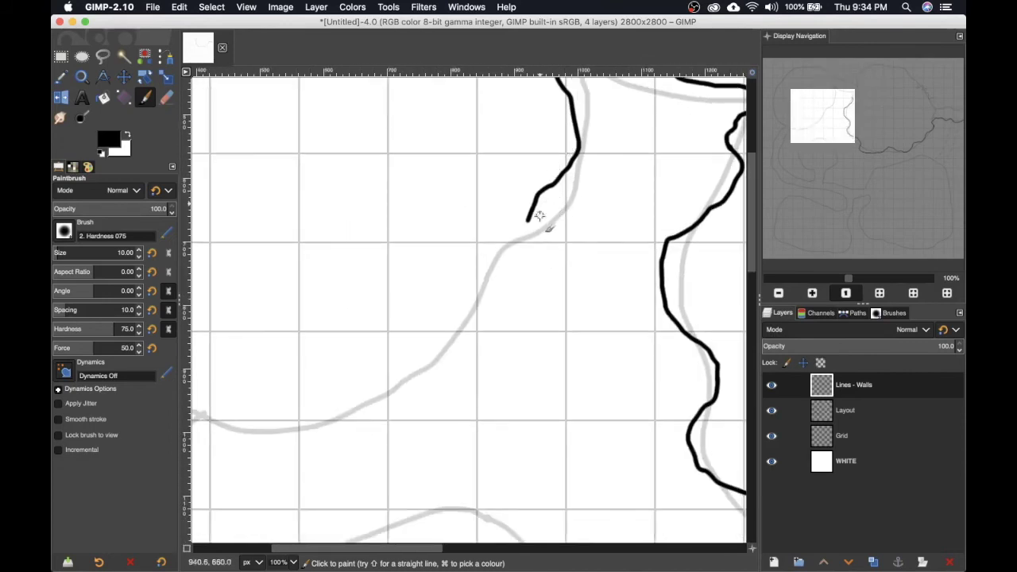
mouse_move(506, 242)
left_mouse_down()
mouse_move(461, 263)
mouse_move(382, 387)
mouse_move(315, 439)
mouse_move(249, 430)
mouse_move(220, 397)
mouse_move(488, 300)
mouse_move(483, 281)
mouse_move(465, 306)
mouse_move(467, 359)
mouse_move(446, 417)
mouse_move(434, 206)
mouse_move(464, 240)
mouse_move(451, 235)
mouse_move(432, 259)
mouse_move(408, 319)
mouse_move(465, 486)
mouse_move(414, 269)
mouse_move(392, 250)
mouse_move(541, 323)
mouse_move(600, 319)
mouse_move(636, 272)
mouse_move(519, 193)
mouse_move(491, 130)
mouse_move(359, 335)
mouse_move(351, 322)
mouse_move(355, 258)
mouse_move(528, 147)
mouse_move(622, 181)
mouse_move(668, 225)
mouse_move(670, 301)
mouse_move(702, 324)
mouse_move(527, 190)
mouse_move(609, 283)
mouse_move(568, 335)
mouse_move(491, 337)
mouse_move(457, 378)
mouse_move(442, 446)
mouse_move(503, 462)
mouse_move(602, 464)
left_mouse_up()
mouse_move(603, 463)
left_mouse_down()
mouse_move(450, 307)
mouse_move(498, 272)
mouse_move(607, 366)
mouse_move(647, 318)
mouse_move(669, 265)
mouse_move(425, 345)
mouse_move(460, 288)
mouse_move(625, 228)
mouse_move(683, 231)
left_mouse_up()
mouse_move(683, 231)
left_mouse_down()
mouse_move(565, 250)
mouse_move(454, 288)
mouse_move(579, 282)
mouse_move(677, 218)
mouse_move(436, 227)
mouse_move(577, 309)
mouse_move(628, 373)
mouse_move(555, 235)
mouse_move(538, 357)
mouse_move(597, 474)
mouse_move(517, 304)
mouse_move(494, 214)
mouse_move(503, 113)
mouse_move(477, 184)
mouse_move(529, 256)
mouse_move(476, 326)
mouse_move(459, 458)
mouse_move(357, 505)
left_mouse_up()
Trace the central passage's lower edge with wiggly black strokes over the grey sketch
scroll(323, 227, "down", 7)
scroll(322, 228, "left", 5)
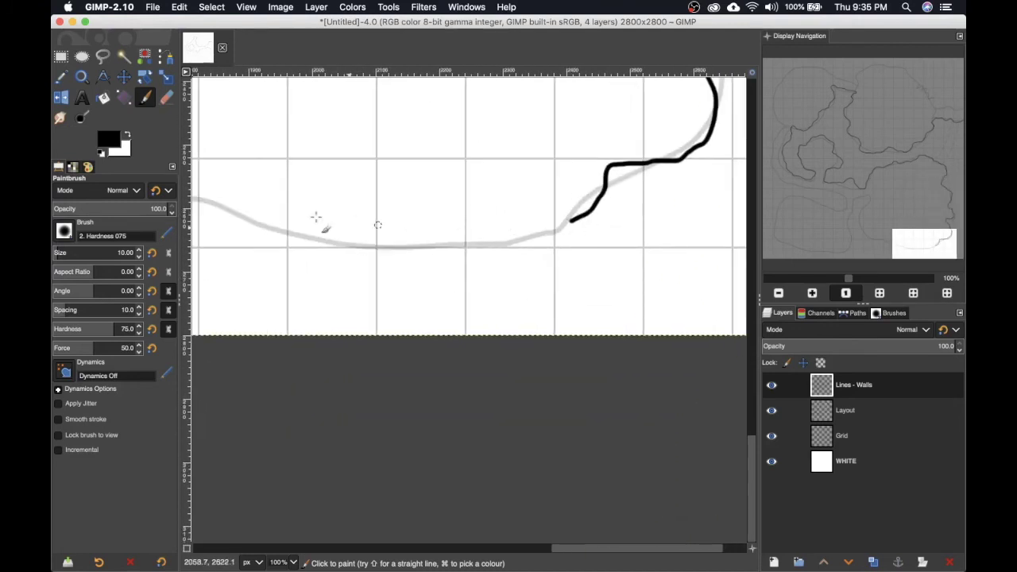
mouse_move(260, 226)
left_mouse_down()
mouse_move(339, 219)
mouse_move(411, 254)
mouse_move(569, 222)
left_mouse_up()
scroll(561, 287, "left", 6)
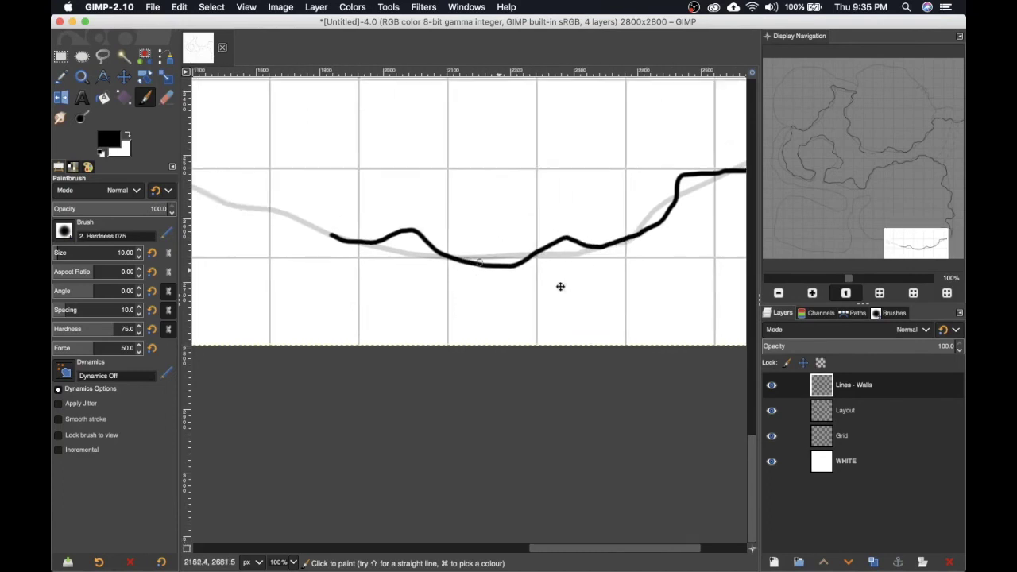
scroll(310, 197, "up", 2)
mouse_move(300, 182)
left_mouse_down()
mouse_move(374, 239)
mouse_move(479, 229)
mouse_move(566, 272)
left_mouse_up()
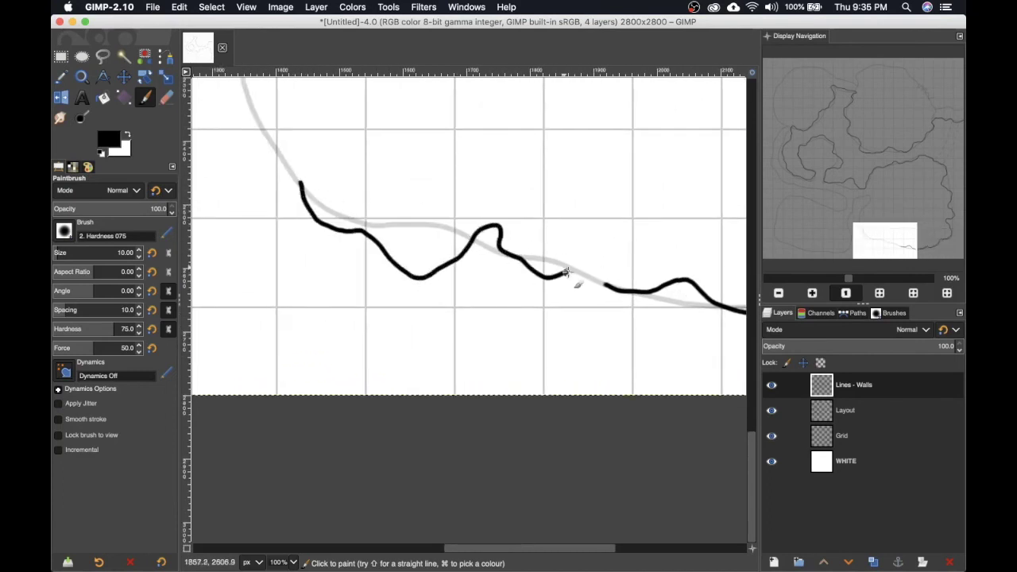
scroll(665, 371, "left", 6)
scroll(665, 370, "up", 4)
mouse_move(557, 89)
left_mouse_down()
mouse_move(561, 174)
mouse_move(533, 174)
mouse_move(486, 197)
mouse_move(464, 259)
mouse_move(517, 364)
left_mouse_up()
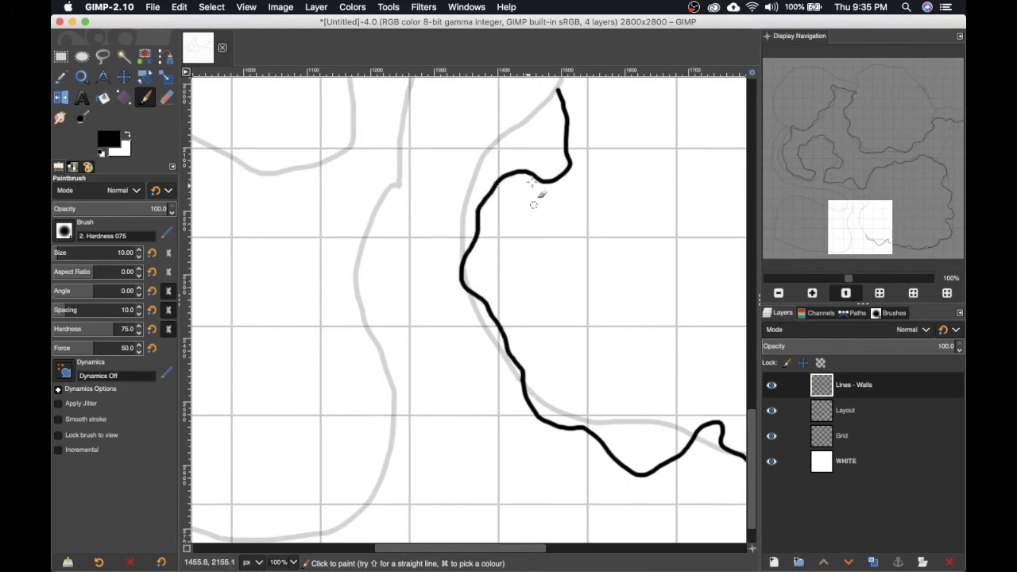
scroll(533, 205, "up", 4)
mouse_move(561, 236)
left_mouse_down()
mouse_move(519, 239)
mouse_move(421, 283)
mouse_move(409, 339)
mouse_move(356, 460)
left_mouse_up()
scroll(371, 375, "down", 1)
scroll(371, 376, "down", 5)
scroll(371, 376, "left", 3)
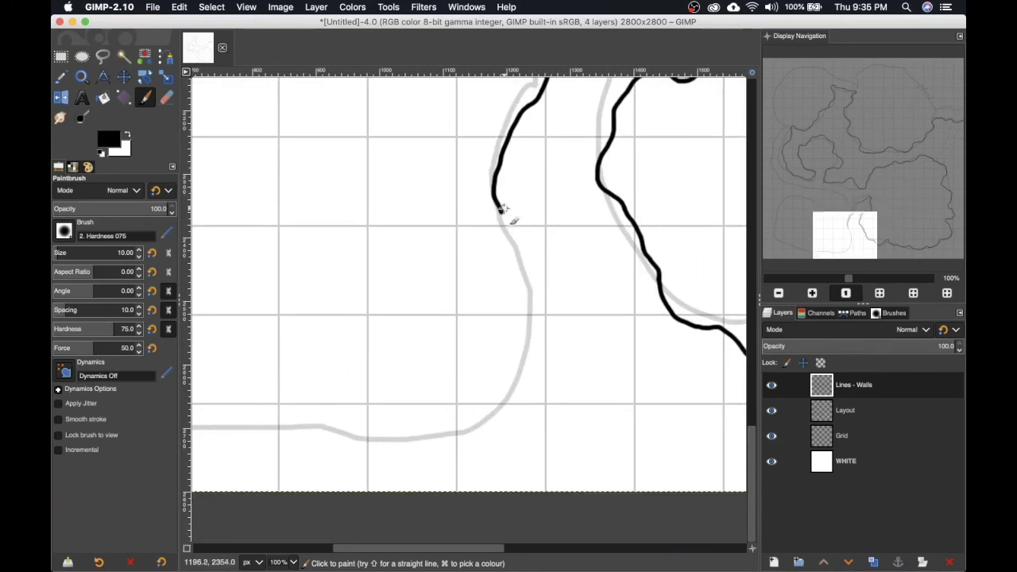
mouse_move(498, 210)
left_mouse_down()
mouse_move(526, 234)
mouse_move(551, 297)
mouse_move(467, 452)
mouse_move(336, 425)
mouse_move(274, 445)
left_mouse_up()
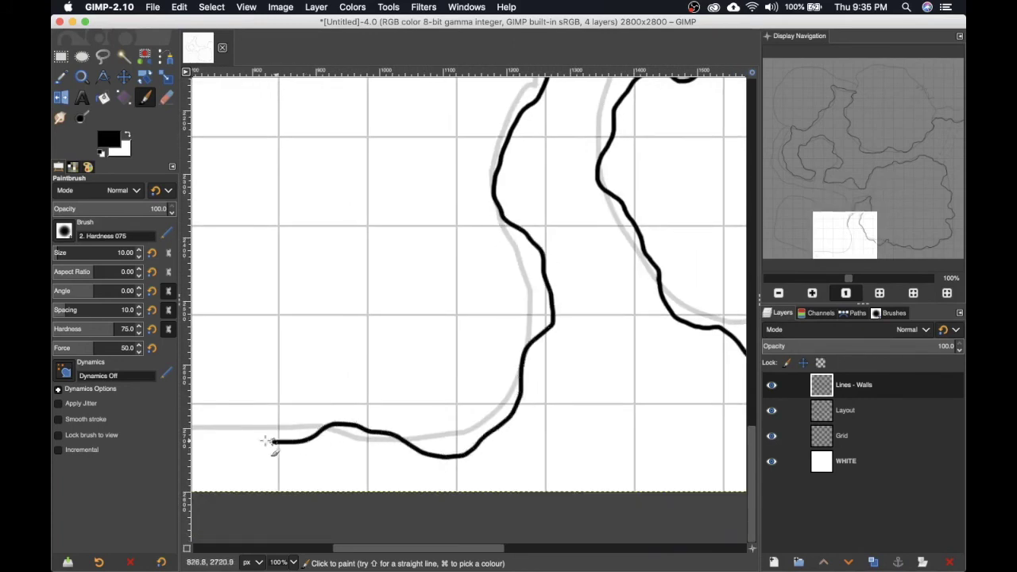
End that edge in a hooked curl and outline the nearby chamber walls in black
scroll(483, 312, "down", 2)
scroll(483, 312, "left", 5)
mouse_move(245, 253)
left_mouse_down()
mouse_move(306, 266)
mouse_move(335, 320)
mouse_move(401, 333)
mouse_move(478, 328)
mouse_move(619, 355)
left_mouse_up()
scroll(549, 375, "up", 4)
scroll(549, 374, "left", 5)
mouse_move(449, 123)
left_mouse_down()
mouse_move(456, 135)
mouse_move(427, 208)
mouse_move(412, 322)
mouse_move(434, 424)
left_mouse_up()
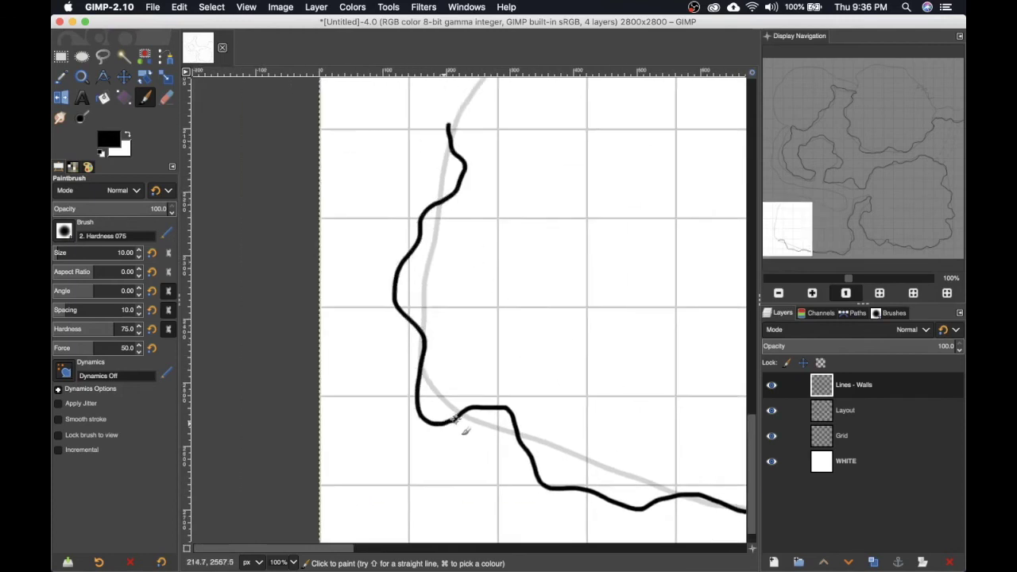
scroll(455, 418, "up", 4)
scroll(454, 419, "right", 3)
mouse_move(649, 284)
left_mouse_down()
mouse_move(508, 210)
mouse_move(455, 245)
mouse_move(411, 214)
mouse_move(349, 238)
mouse_move(339, 295)
left_mouse_up()
scroll(358, 262, "right", 6)
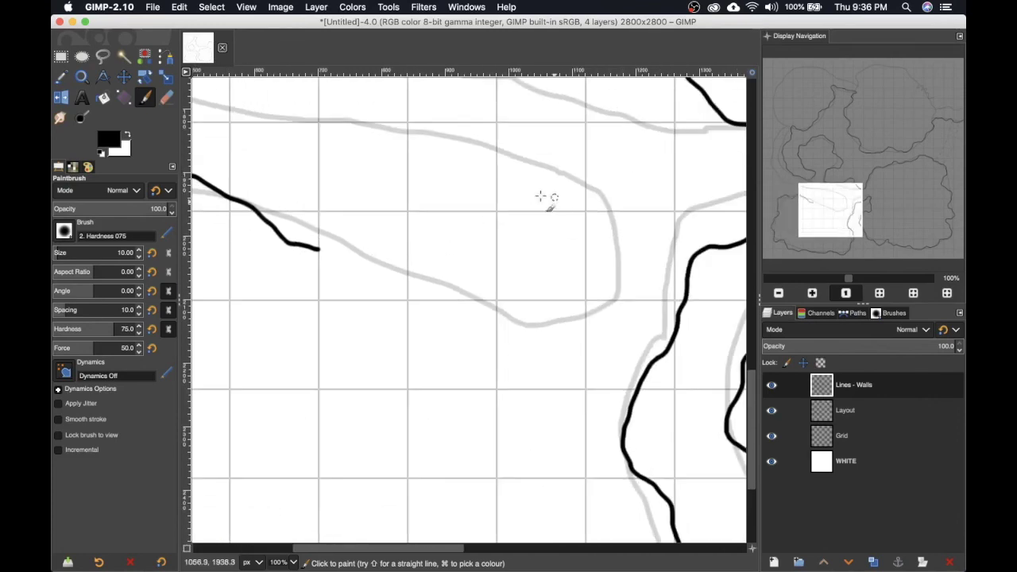
mouse_move(498, 178)
left_mouse_down()
mouse_move(551, 217)
mouse_move(579, 298)
mouse_move(338, 254)
left_mouse_up()
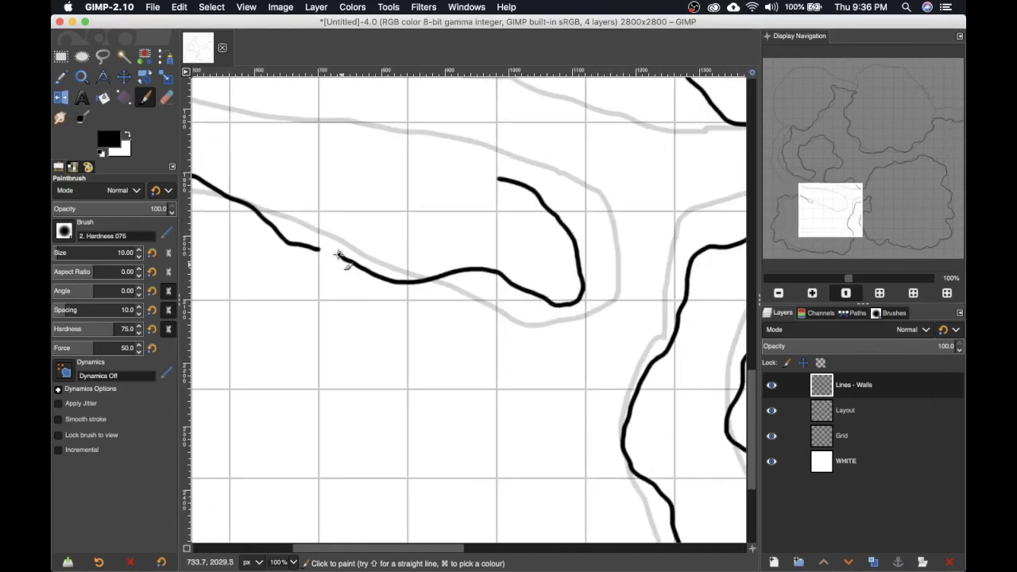
Scroll around the map to bring the next untraced wall section into view
scroll(322, 250, "up", 4)
scroll(322, 223, "left", 2)
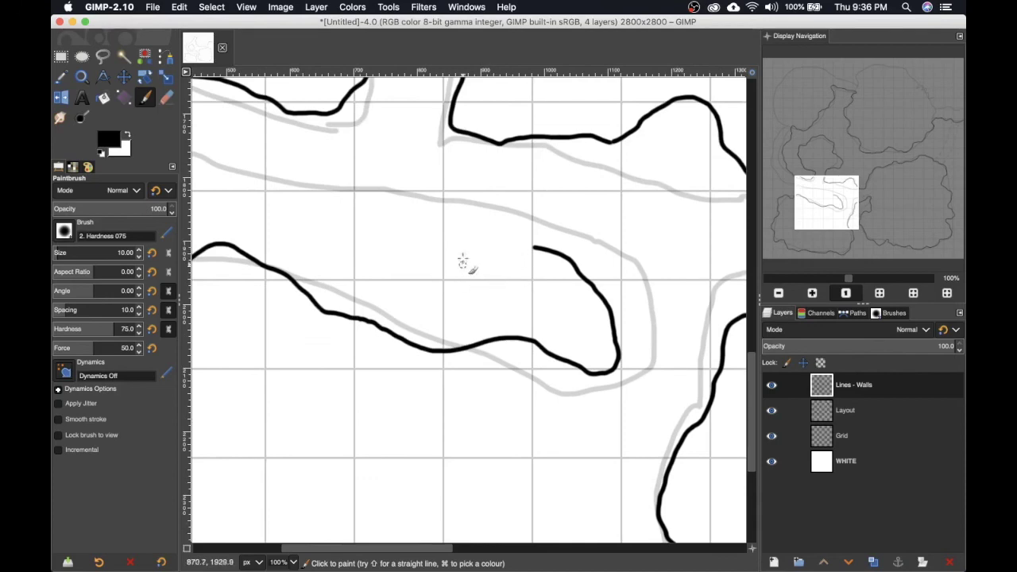
scroll(463, 262, "left", 4)
scroll(568, 238, "right", 5)
scroll(509, 250, "left", 3)
scroll(508, 249, "up", 2)
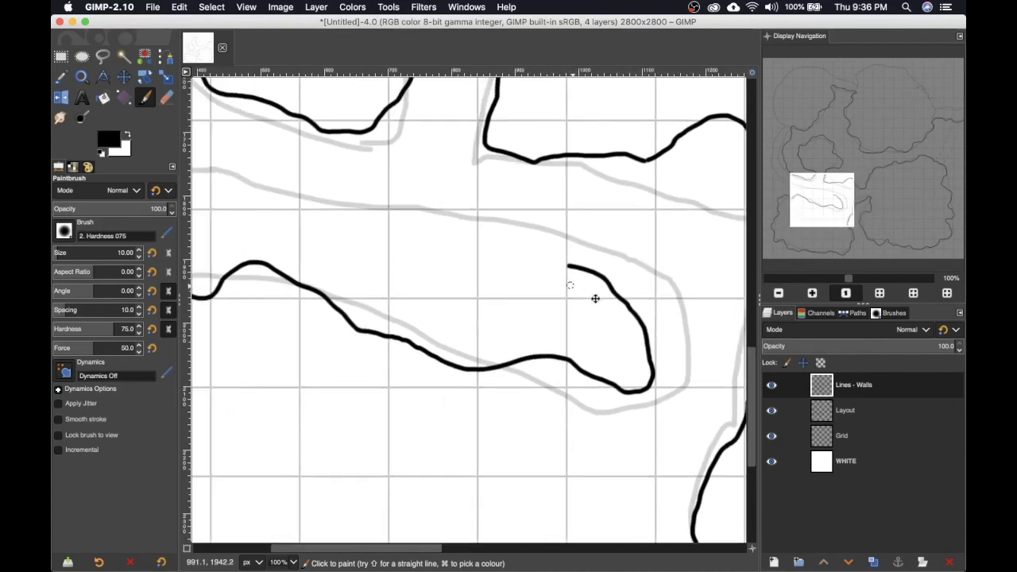
scroll(595, 298, "left", 3)
scroll(595, 298, "up", 1)
scroll(665, 325, "right", 4)
scroll(666, 325, "up", 2)
scroll(514, 334, "right", 2)
scroll(513, 334, "down", 2)
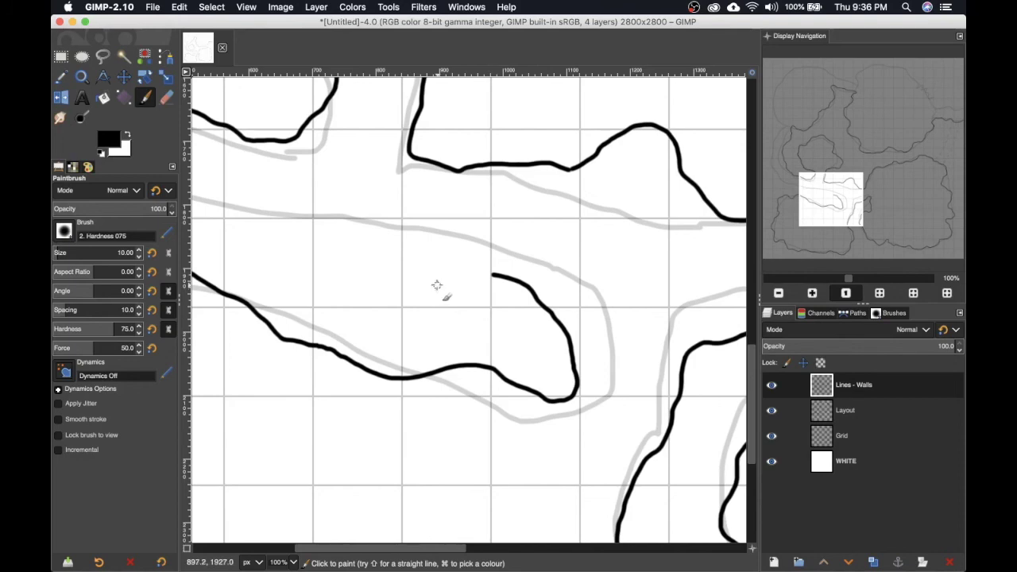
mouse_move(495, 273)
left_mouse_down()
mouse_move(445, 211)
mouse_move(427, 289)
mouse_move(436, 269)
mouse_move(668, 217)
mouse_move(374, 325)
mouse_move(516, 345)
mouse_move(615, 342)
mouse_move(618, 300)
mouse_move(611, 305)
left_mouse_up()
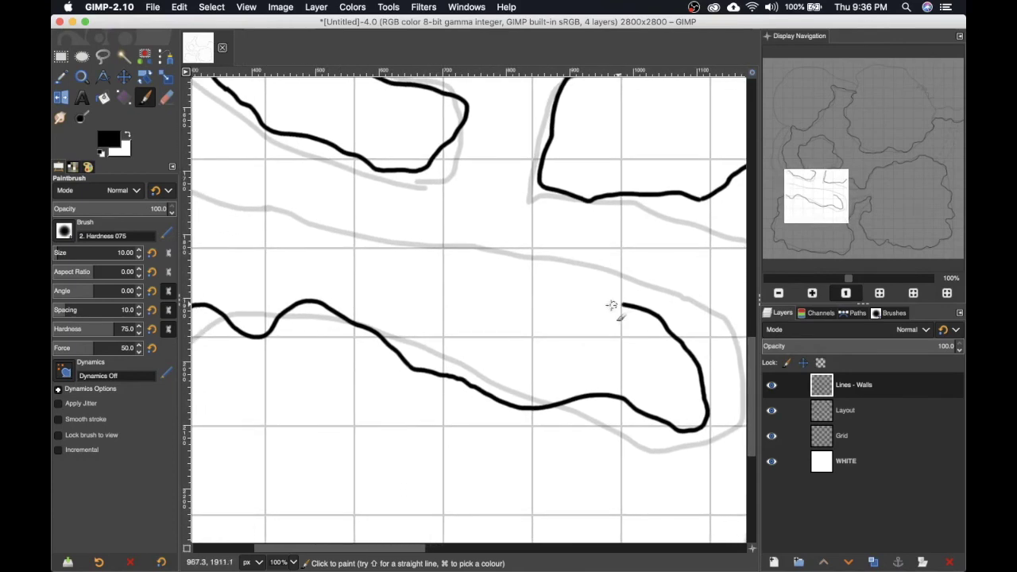
Paint black wall strokes across the middle of the map and along the left edge
mouse_move(458, 287)
left_mouse_down()
mouse_move(572, 320)
mouse_move(461, 325)
mouse_move(457, 289)
mouse_move(495, 279)
mouse_move(464, 293)
mouse_move(508, 307)
mouse_move(555, 297)
mouse_move(429, 293)
mouse_move(401, 276)
mouse_move(556, 307)
mouse_move(518, 315)
mouse_move(470, 295)
mouse_move(517, 329)
mouse_move(548, 325)
mouse_move(582, 347)
left_mouse_up()
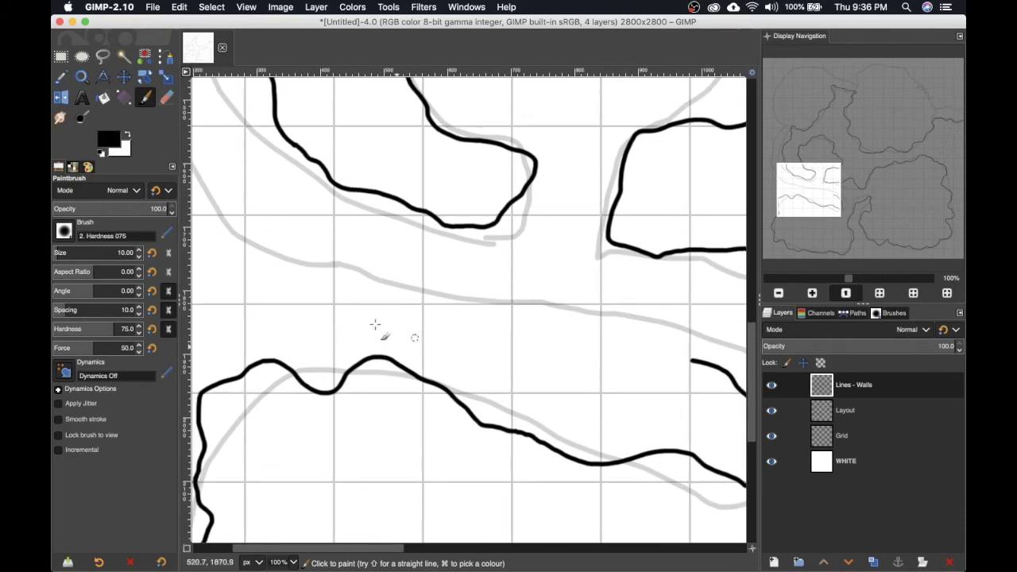
left_click_drag(445, 307, 392, 289)
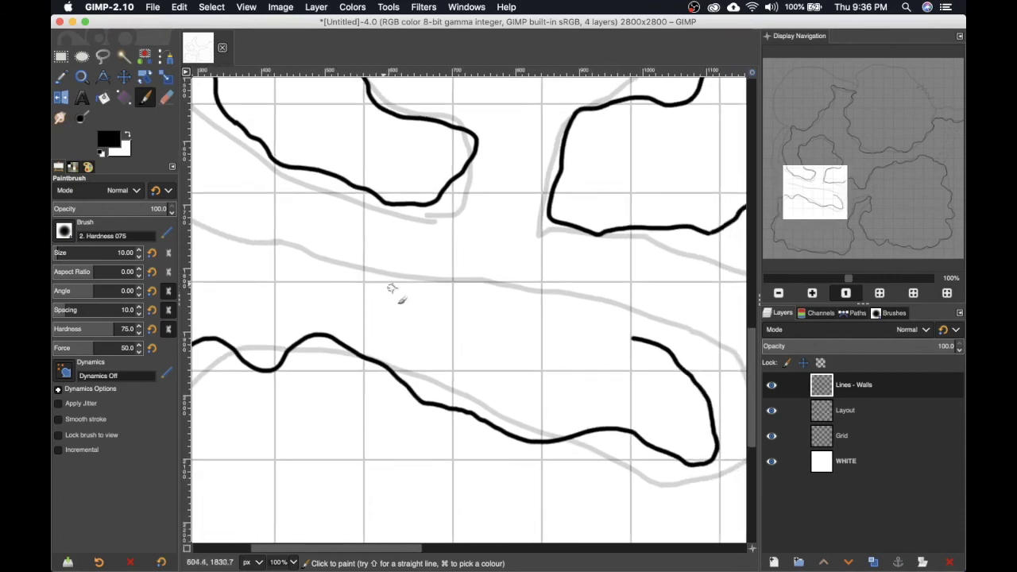
mouse_move(272, 256)
left_mouse_down()
mouse_move(324, 291)
mouse_move(536, 355)
mouse_move(632, 334)
left_mouse_up()
scroll(632, 334, "up", 2)
scroll(632, 334, "left", 5)
mouse_move(349, 105)
left_mouse_down()
mouse_move(414, 262)
mouse_move(557, 364)
left_mouse_up()
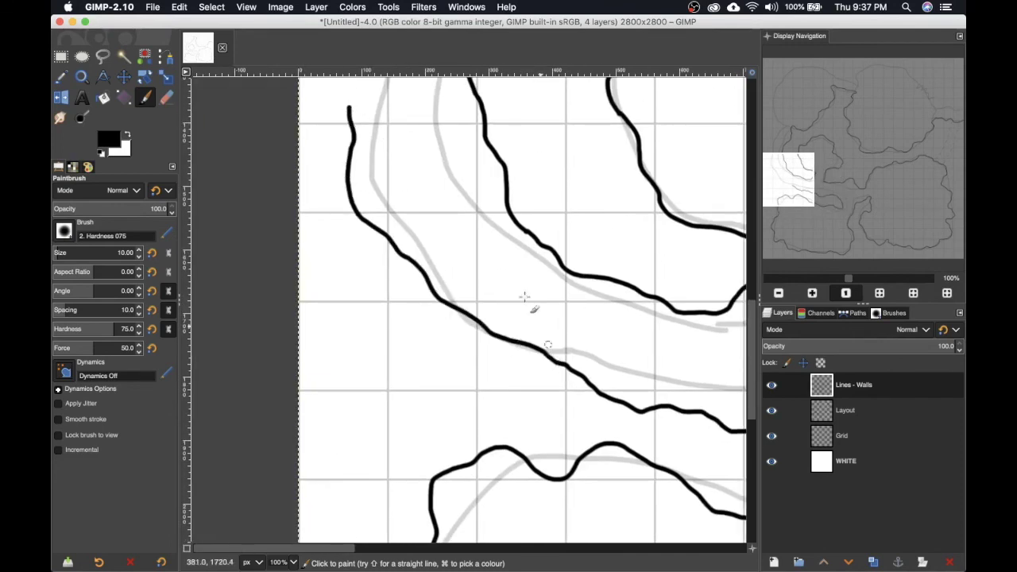
scroll(493, 223, "up", 5)
scroll(493, 222, "left", 2)
mouse_move(433, 116)
left_mouse_down()
mouse_move(449, 220)
mouse_move(383, 438)
left_mouse_up()
scroll(413, 283, "up", 5)
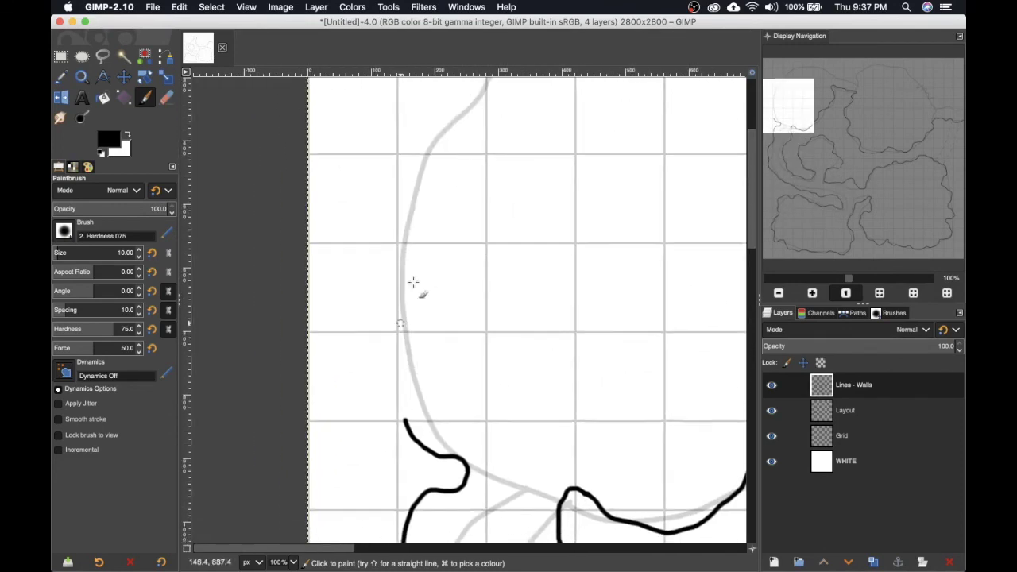
mouse_move(466, 96)
left_mouse_down()
mouse_move(386, 254)
mouse_move(412, 440)
left_mouse_up()
Trace the top-right passage walls in black along the grey Layout lines
scroll(254, 317, "up", 4)
scroll(254, 316, "right", 3)
mouse_move(253, 317)
left_mouse_down()
mouse_move(404, 199)
mouse_move(668, 237)
left_mouse_up()
scroll(668, 236, "right", 5)
scroll(668, 237, "down", 1)
mouse_move(425, 210)
left_mouse_down()
mouse_move(501, 226)
mouse_move(723, 318)
mouse_move(722, 204)
left_mouse_up()
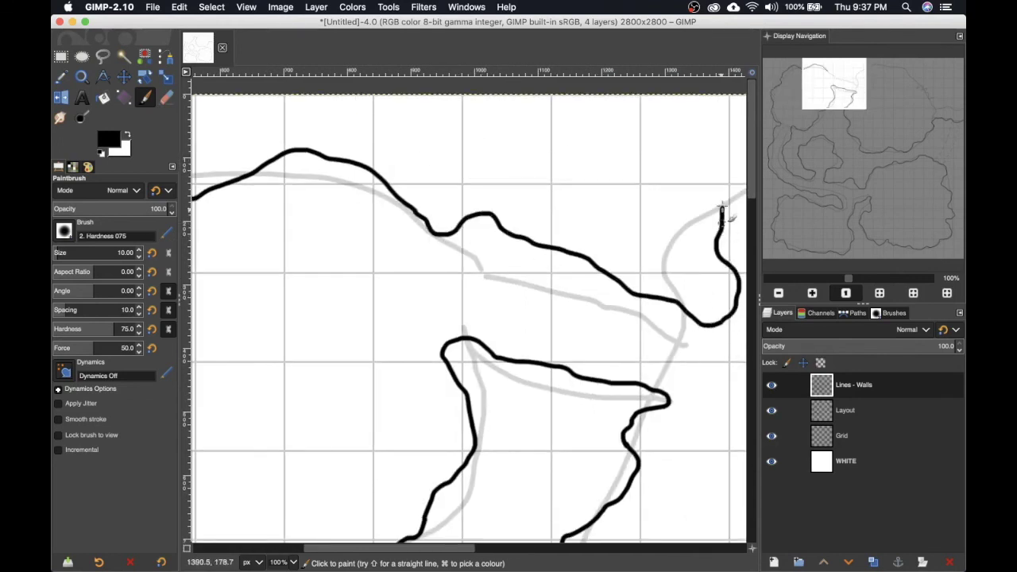
scroll(722, 204, "right", 5)
left_click_drag(438, 223, 550, 206)
Extend the right exit walls with black strokes out to the canvas edge
scroll(550, 206, "right", 2)
scroll(497, 204, "right", 2)
left_click_drag(461, 203, 636, 246)
scroll(636, 246, "right", 5)
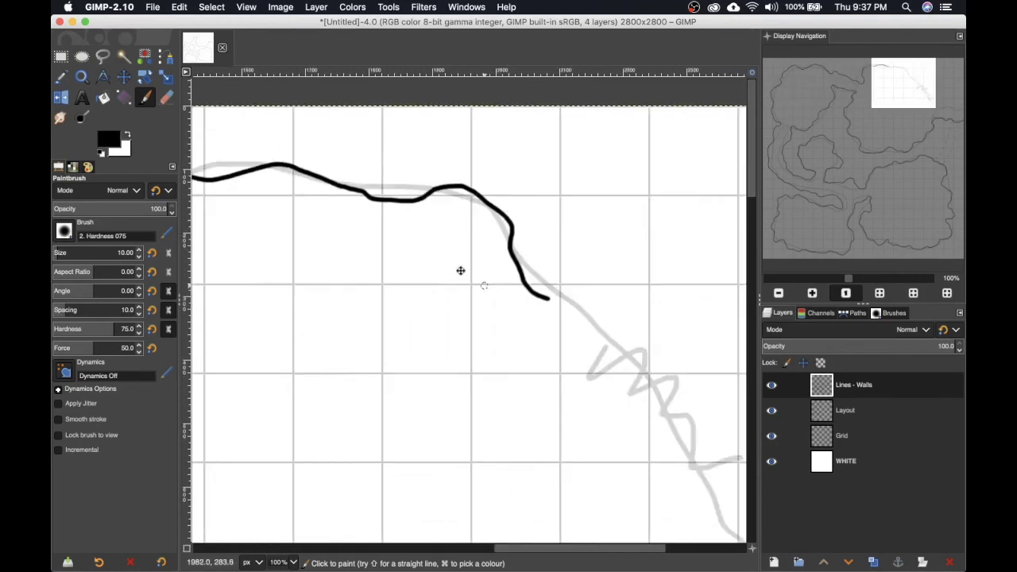
scroll(449, 260, "right", 3)
mouse_move(435, 262)
left_mouse_down()
mouse_move(519, 267)
mouse_move(567, 402)
mouse_move(418, 246)
mouse_move(417, 260)
mouse_move(500, 313)
mouse_move(607, 284)
mouse_move(688, 290)
mouse_move(712, 321)
mouse_move(751, 330)
left_mouse_up()
scroll(577, 418, "right", 5)
scroll(577, 417, "down", 5)
scroll(682, 259, "down", 5, "ctrl")
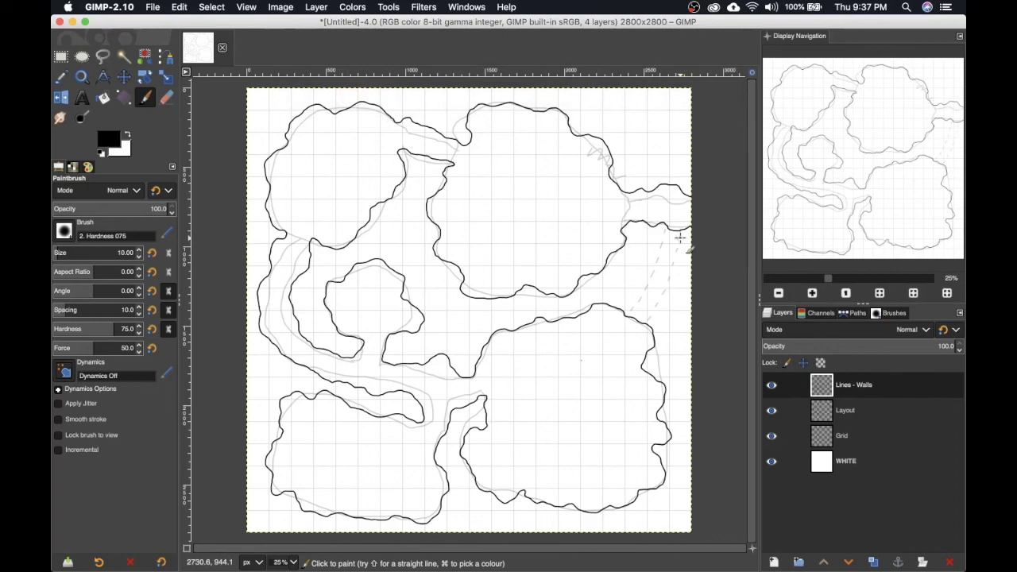
Toggle the Layout layer's visibility off, back on to compare, then off again
left_click(772, 411)
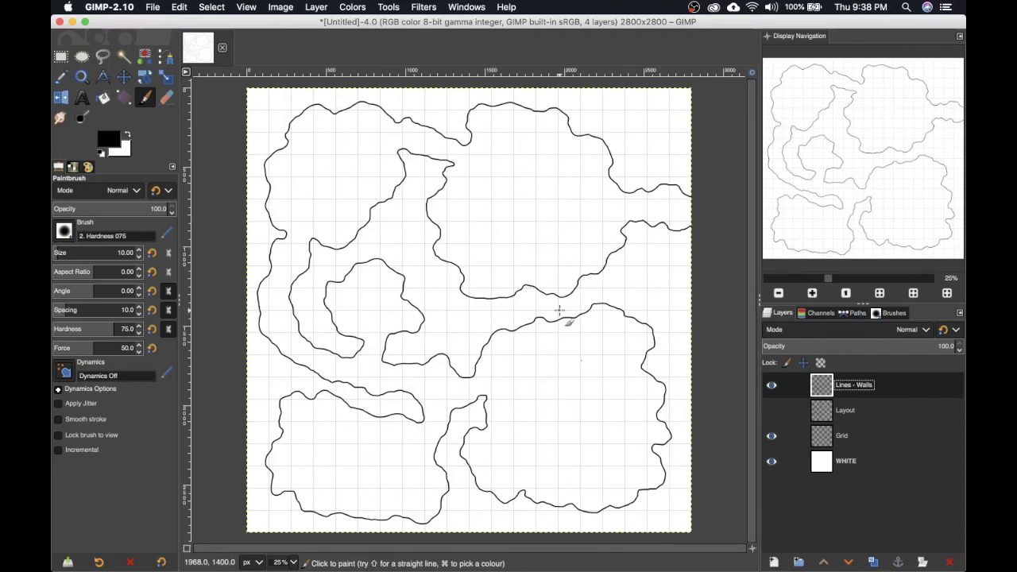
left_click(771, 411)
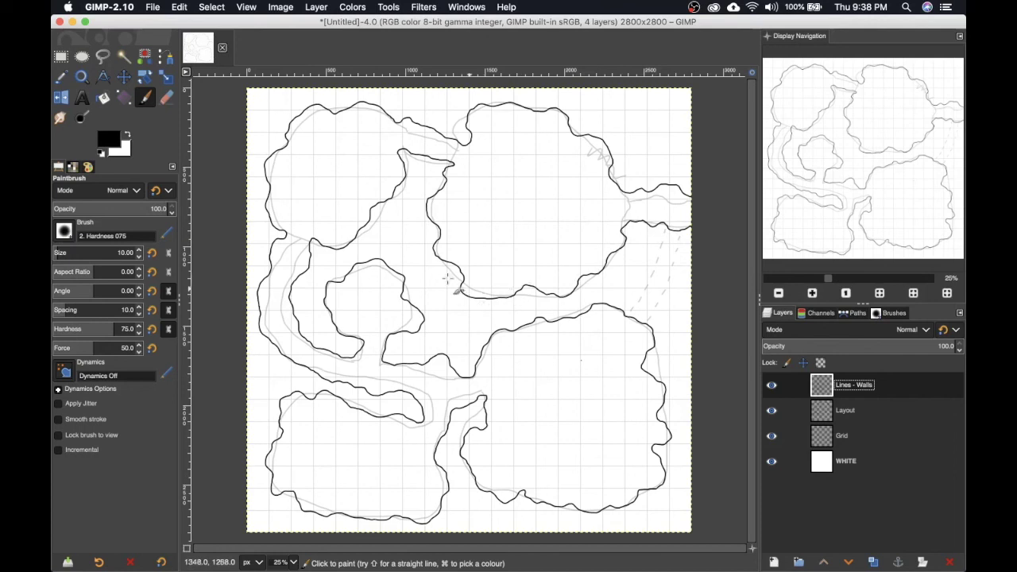
left_click(772, 411)
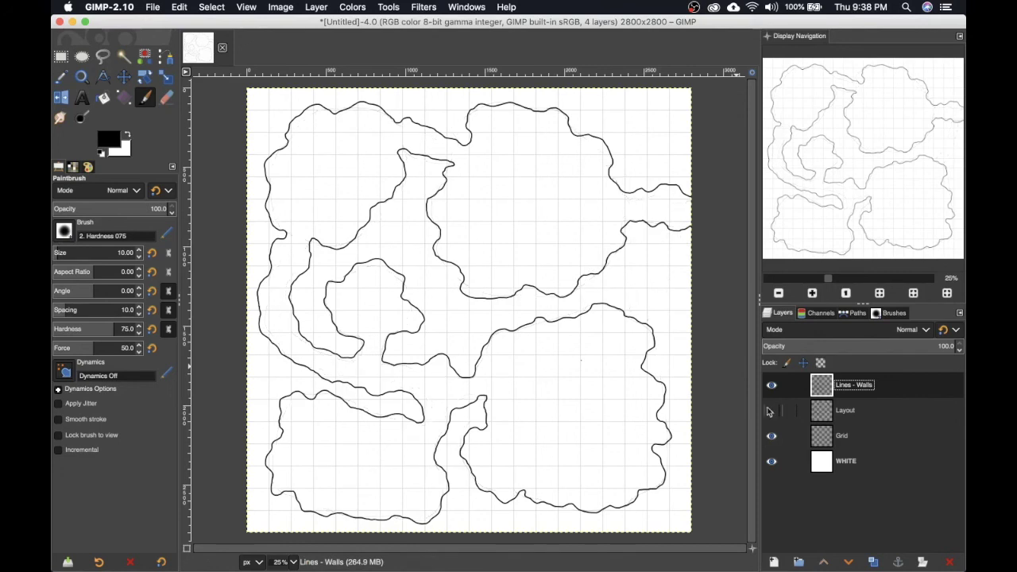